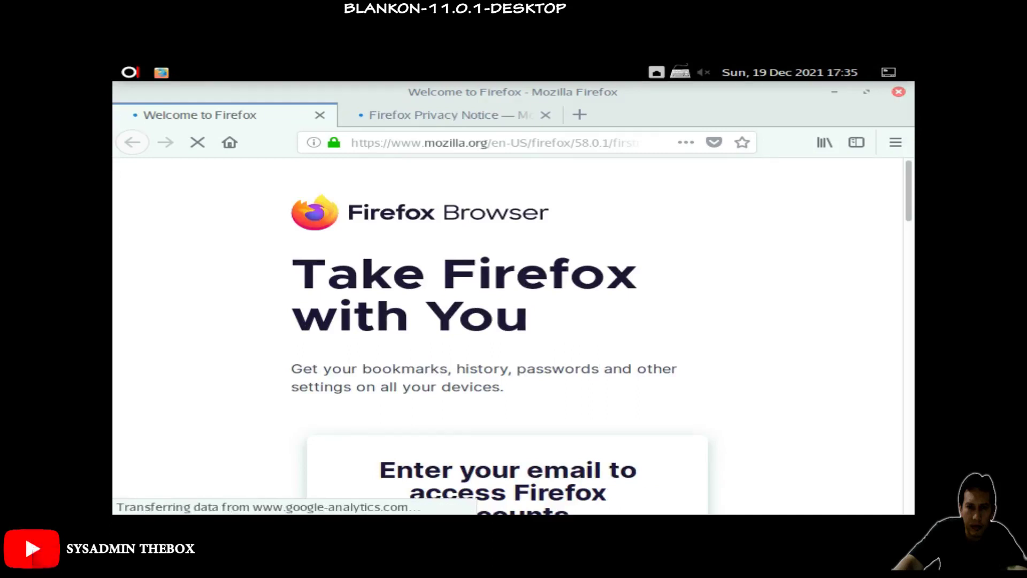
Step: Close the Firefox window together with both of its open tabs
click(898, 91)
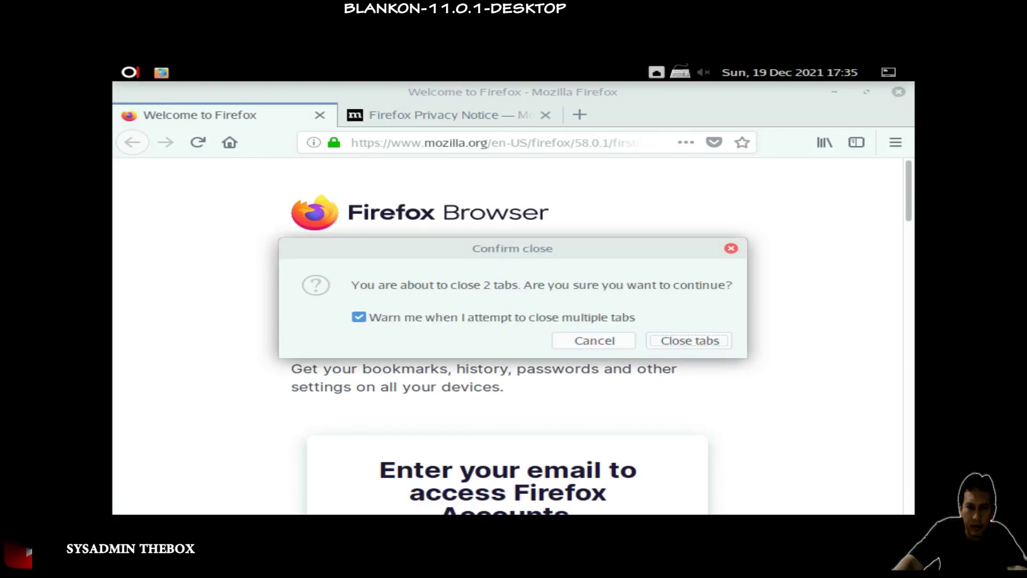
key(Escape)
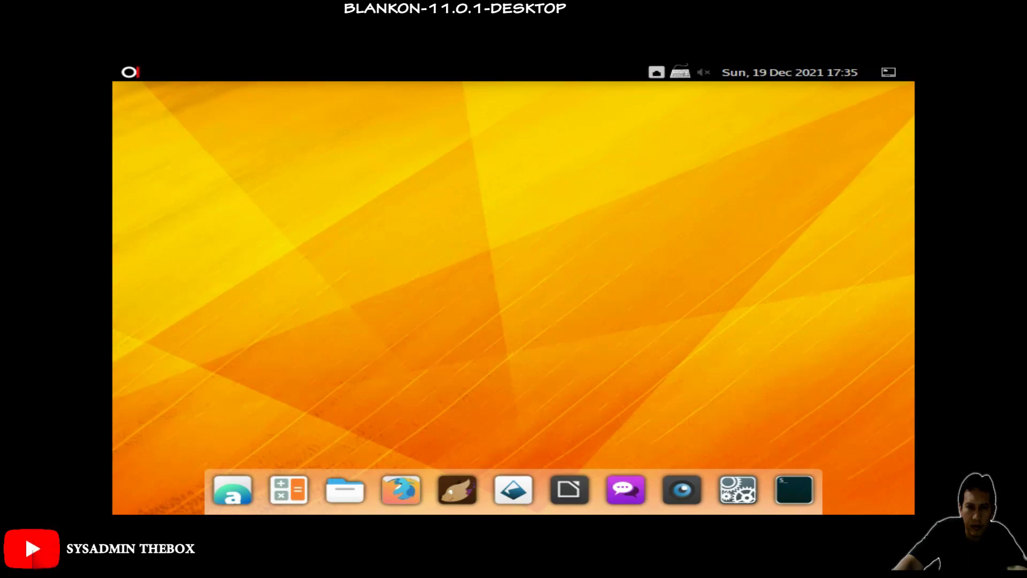
Step: Open the applications menu and look through the programs in the Accessories category
key(super)
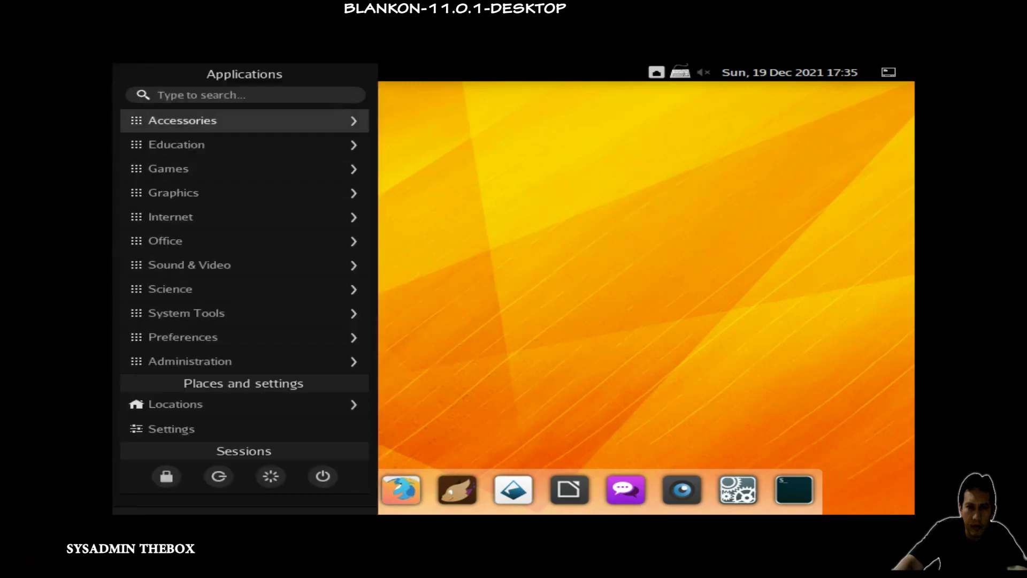
click(244, 121)
key(Down)
key(Down)
key(Down)
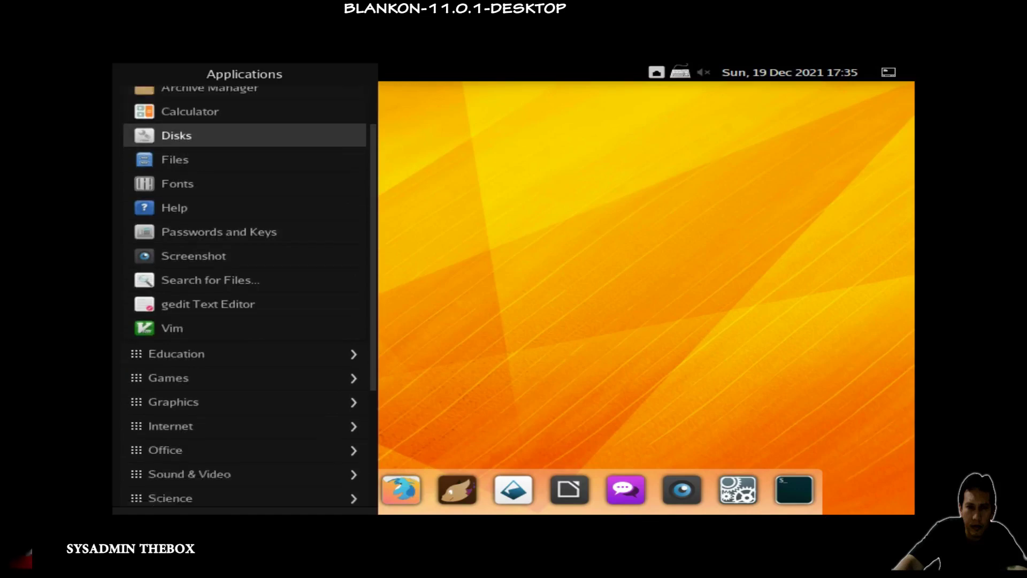
key(Down)
key(Down)
key(Down)
key(Down)
key(Down)
key(Down)
key(Down)
key(Down)
key(Down)
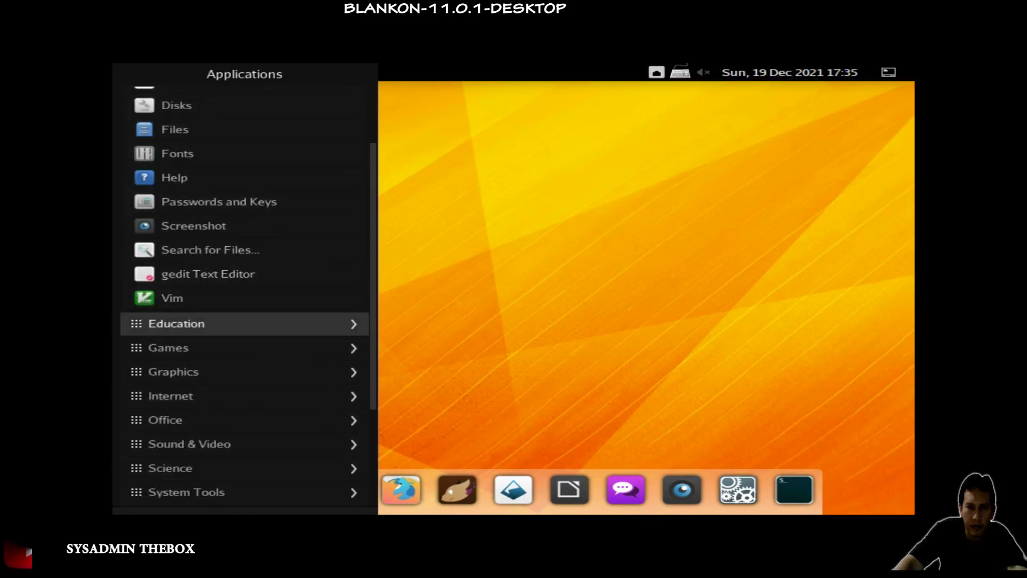
Step: Examine the programs offered in the Education and Games categories
click(244, 323)
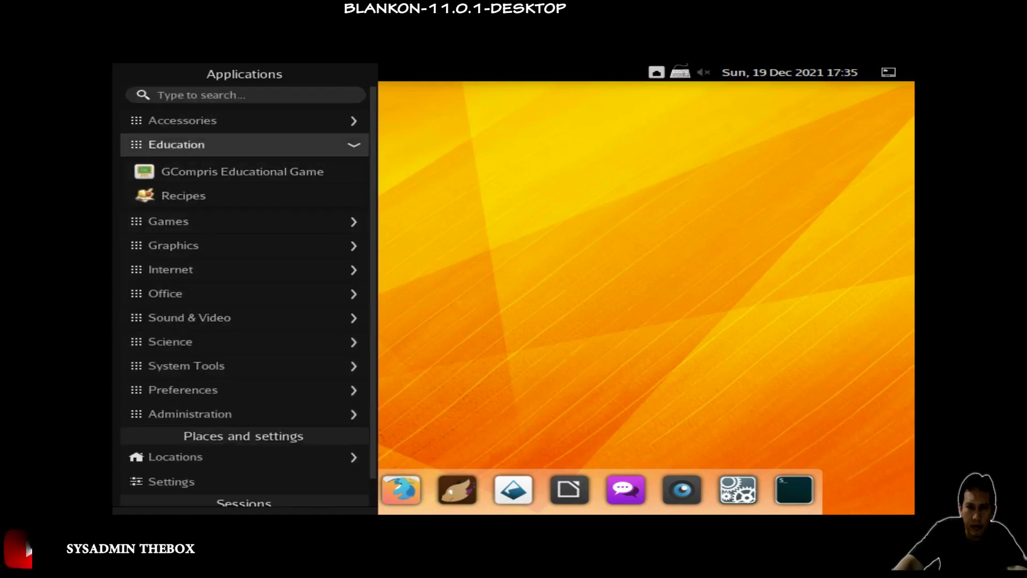
key(Return)
key(Down)
key(Down)
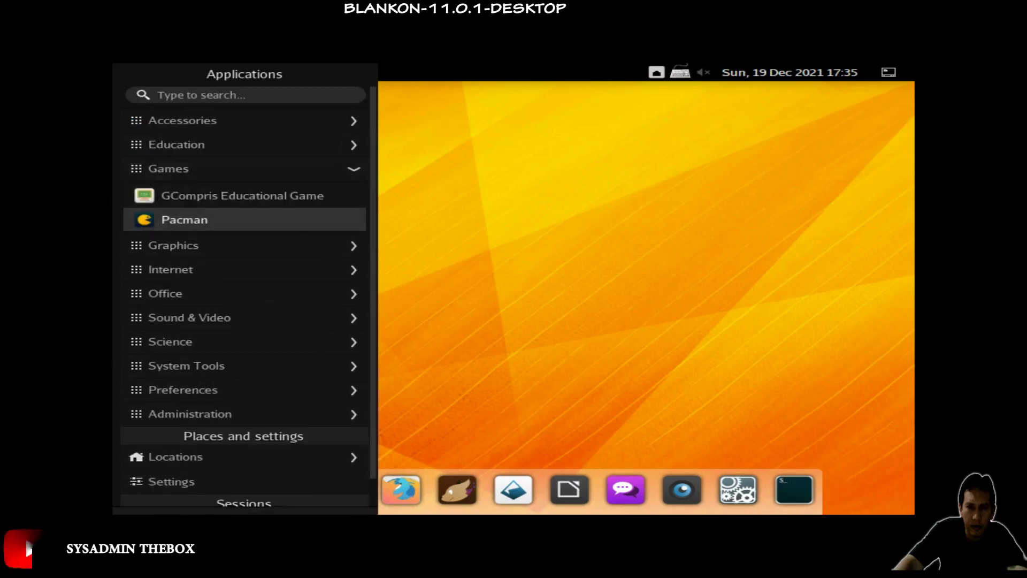
key(Down)
key(Down)
key(Up)
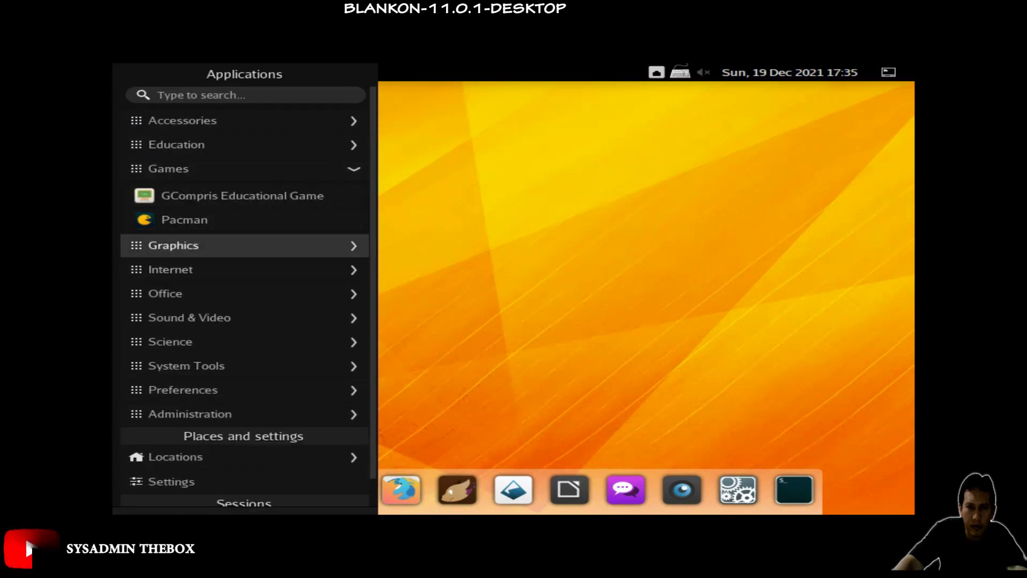
key(Up)
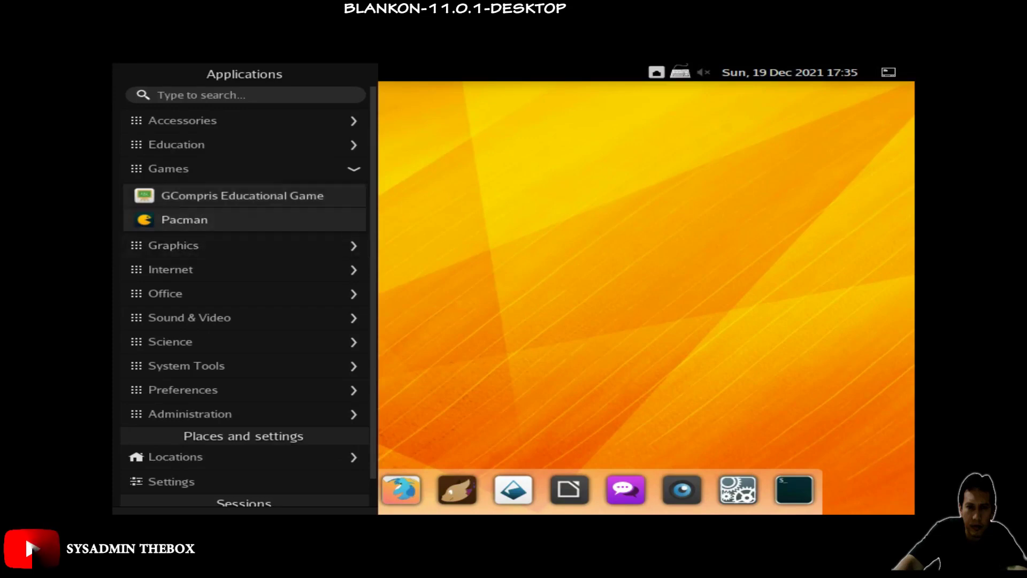
key(Up)
key(Down)
key(Down)
Step: Expand the Graphics category and look through its programs
key(Return)
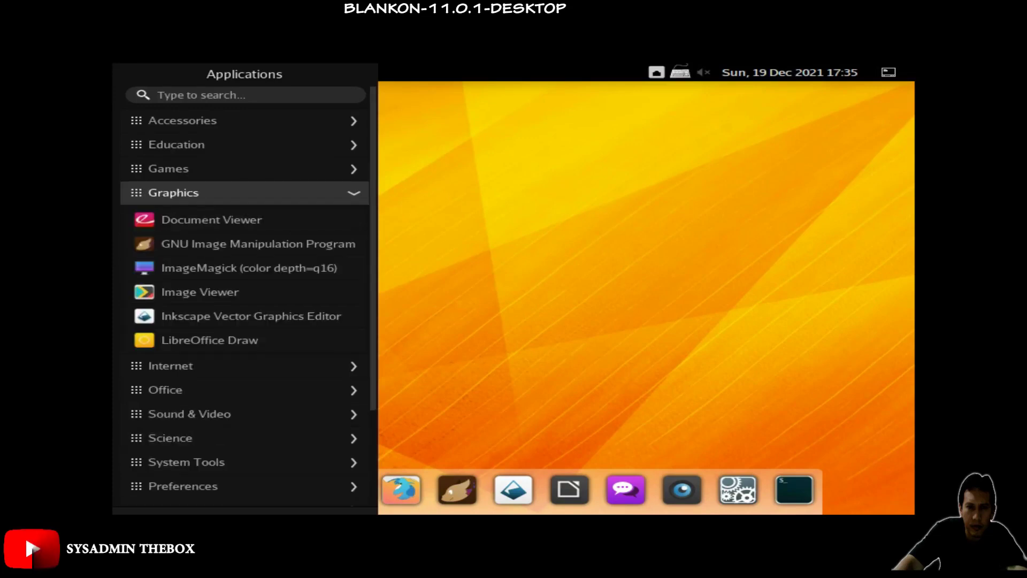
key(Down)
key(Down)
key(Up)
key(Down)
key(Down)
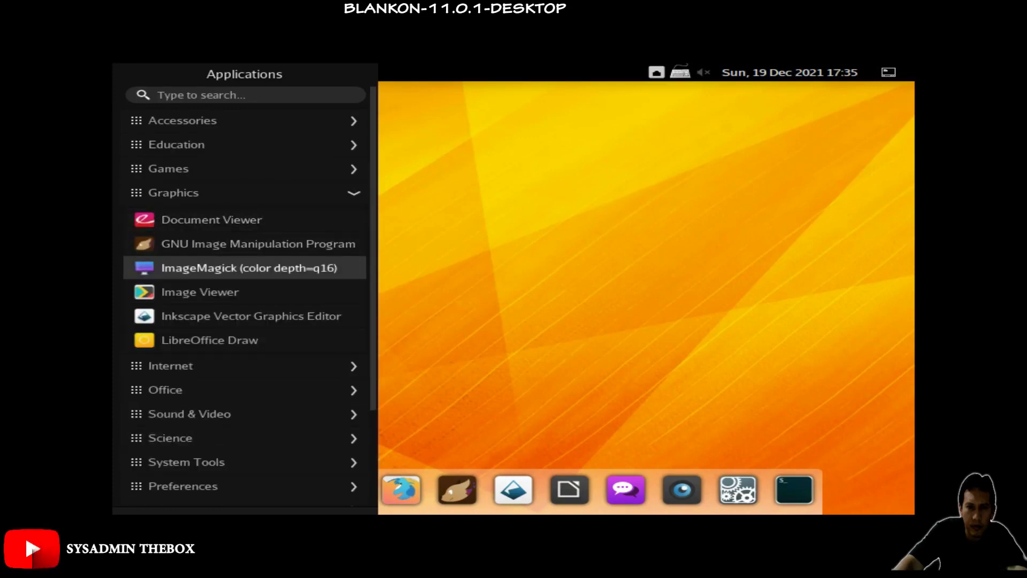
key(Down)
key(Down)
key(Down)
key(Down)
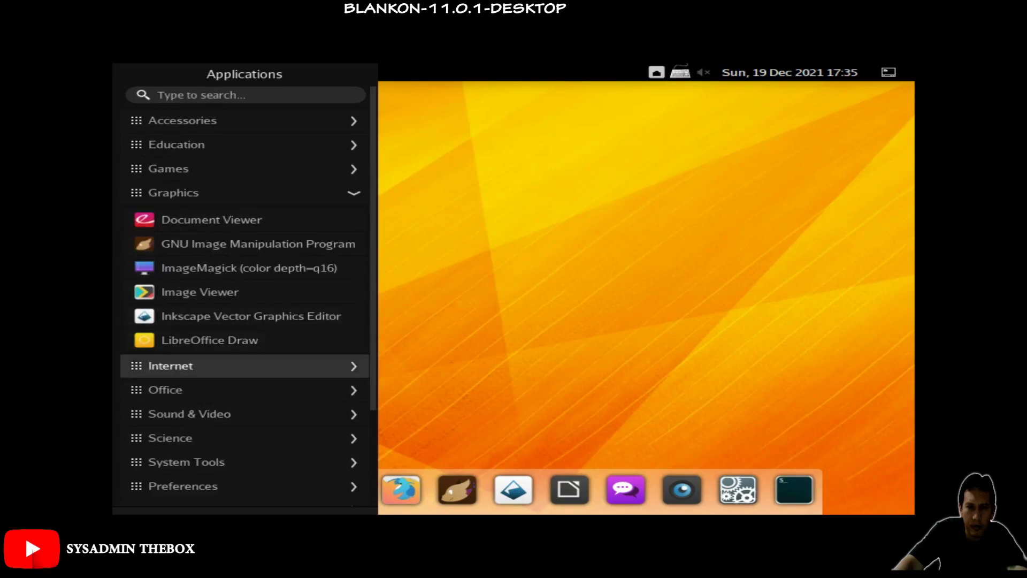
Step: Expand the Internet category and look through its browser, email and messaging programs
key(Return)
key(Down)
key(Up)
key(Up)
key(Up)
key(Up)
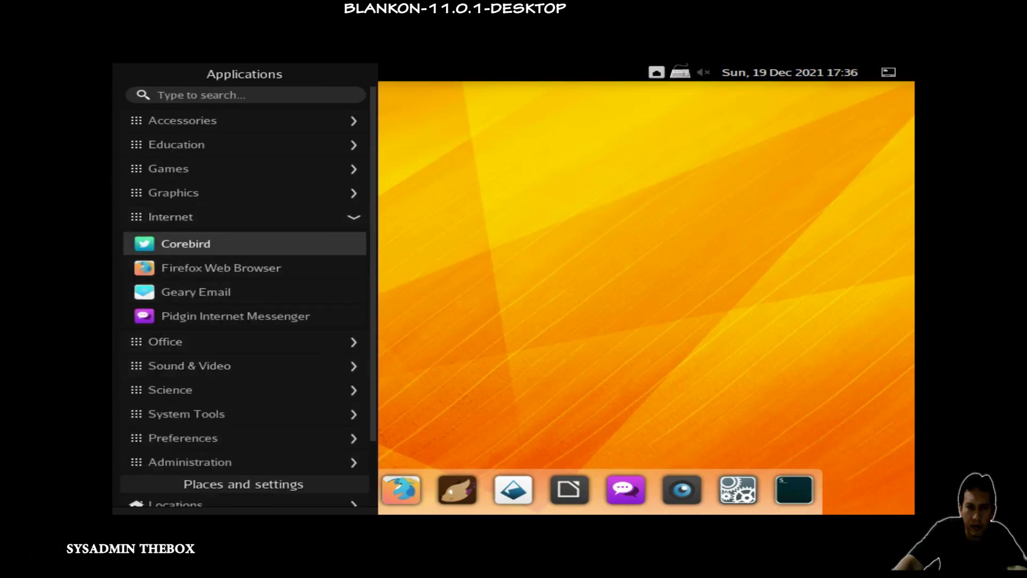
key(Down)
key(Down)
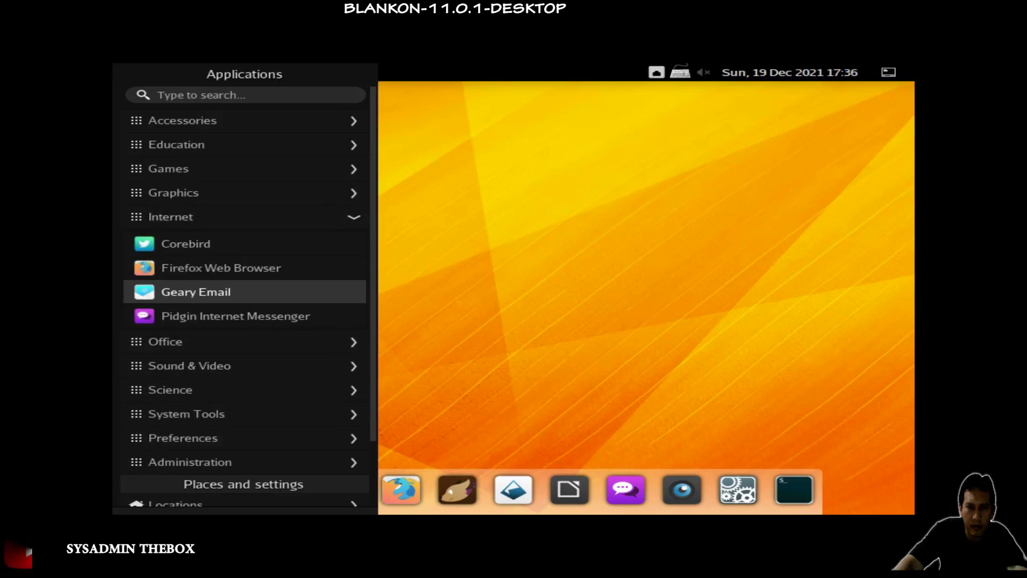
key(Down)
key(Down)
Step: Expand the Office category and view its document viewer and LibreOffice entries
key(Return)
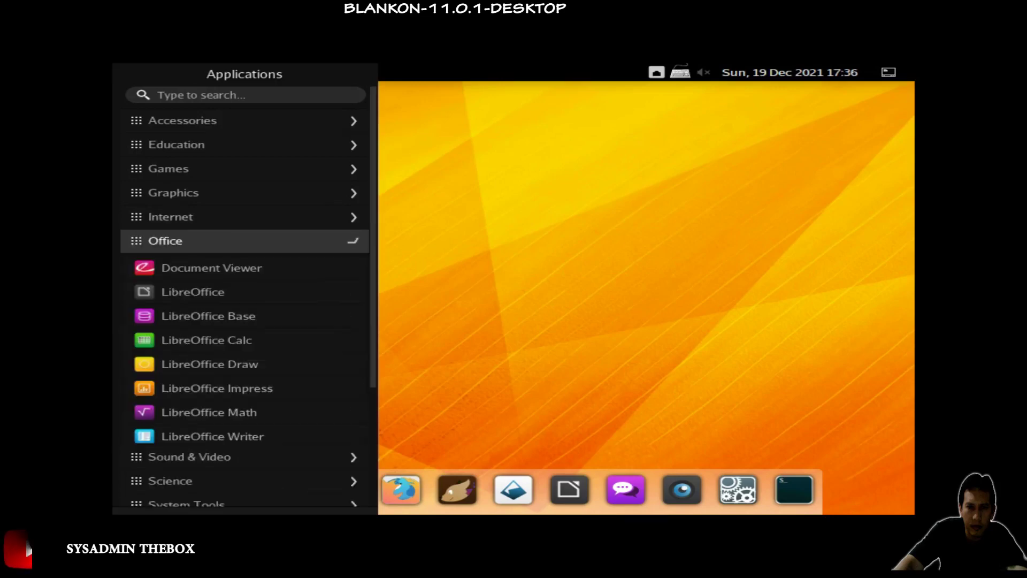
key(Down)
key(Down)
scroll(245, 289, down, 3)
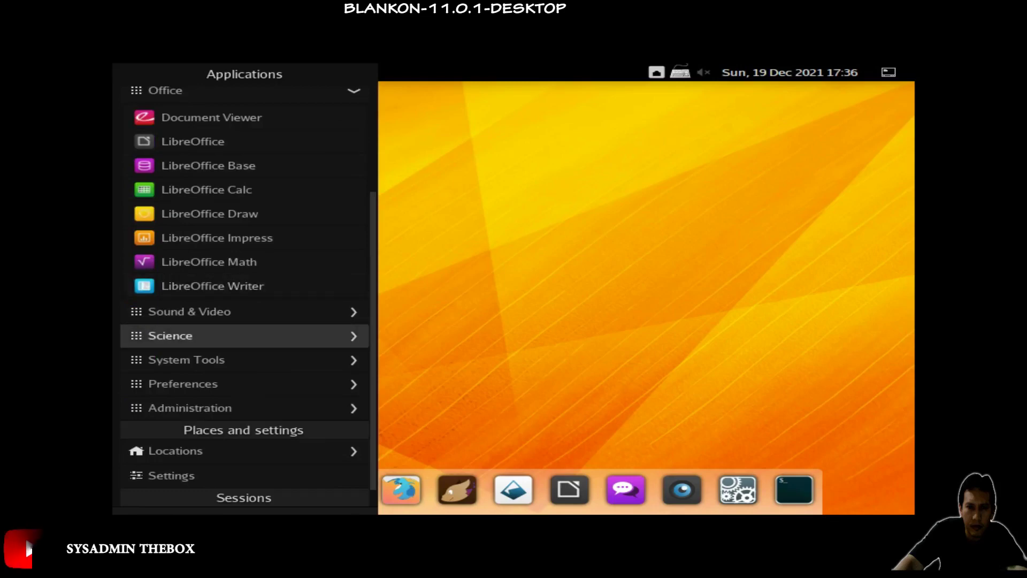
Step: Expand the Sound & Video category and look through its media programs
click(244, 311)
key(Down)
key(Down)
key(Up)
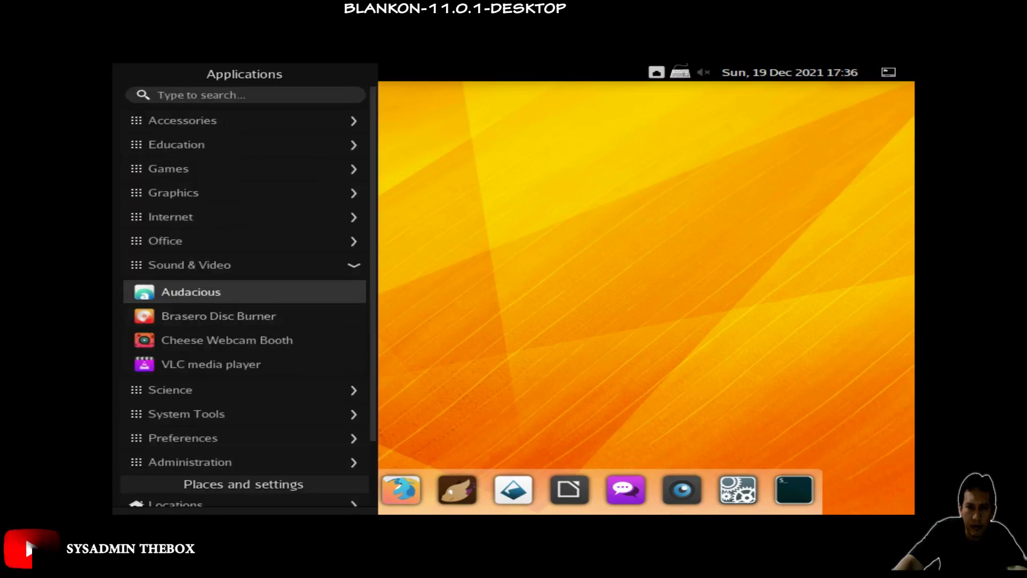
key(Down)
key(Down)
key(Down)
key(Down)
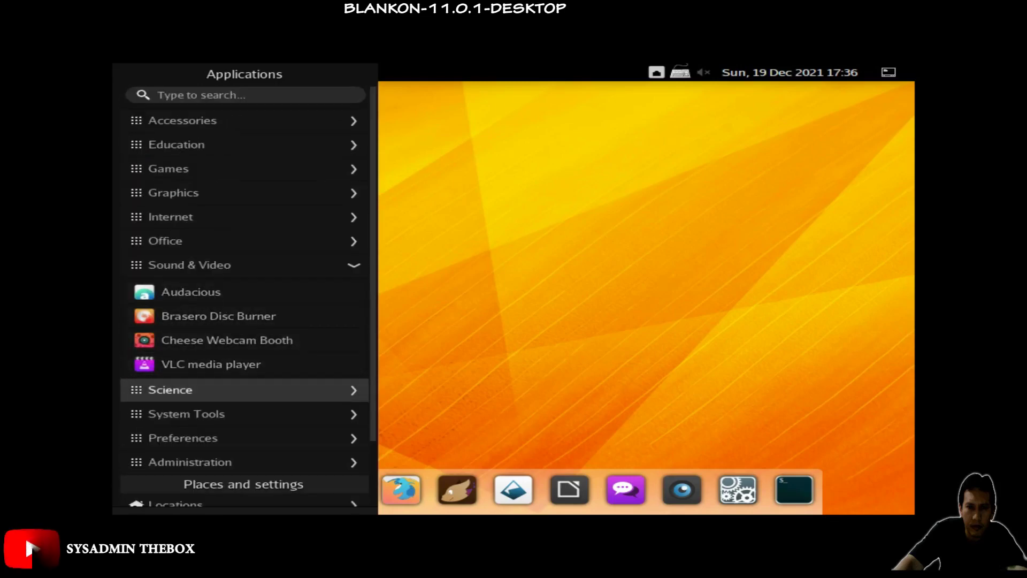
Step: Expand the Science category and view the program it offers
key(Return)
key(Down)
key(Up)
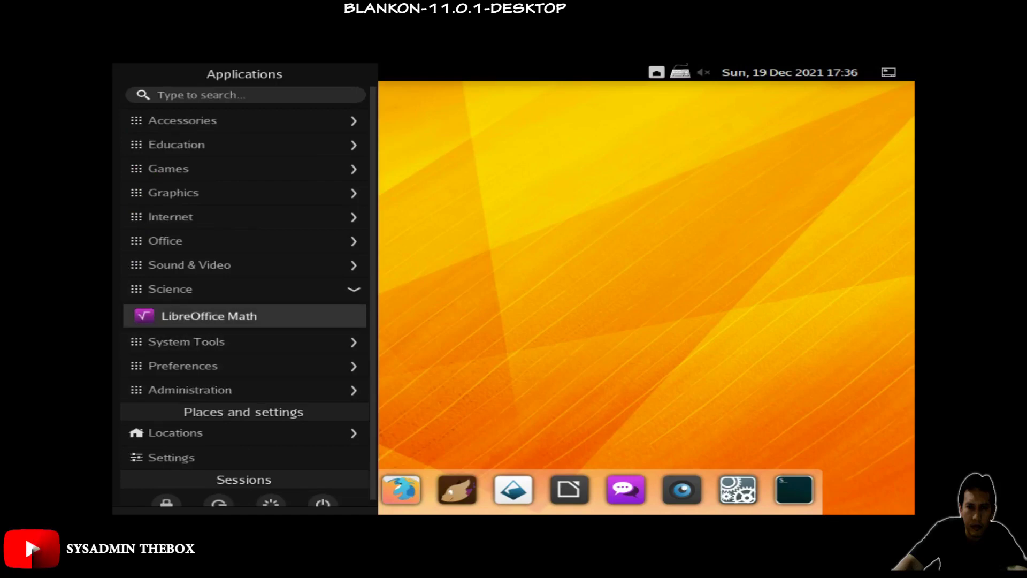
key(Down)
Step: Expand the System Tools category and look through its utilities, from Disk Usage Analyzer to Terminal
key(Return)
key(Down)
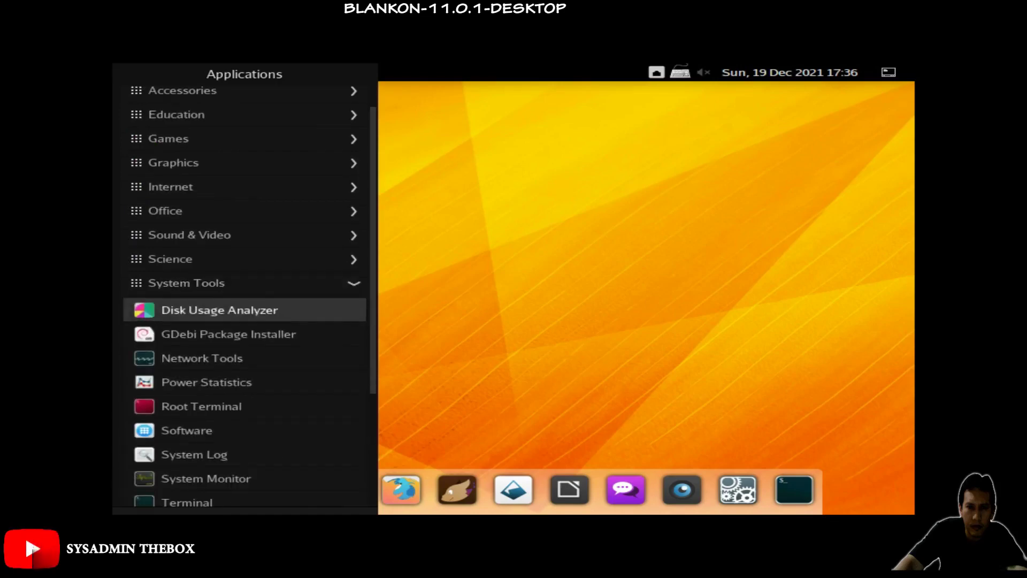
key(Down)
key(Down)
key(Down)
key(Down)
key(Down)
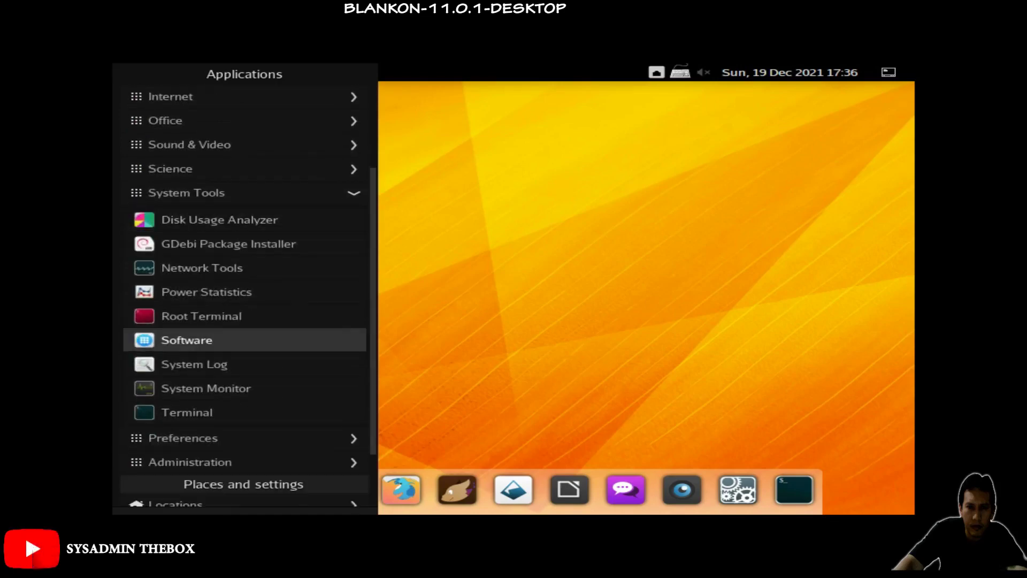
key(Up)
key(Up)
key(Up)
key(Up)
key(Up)
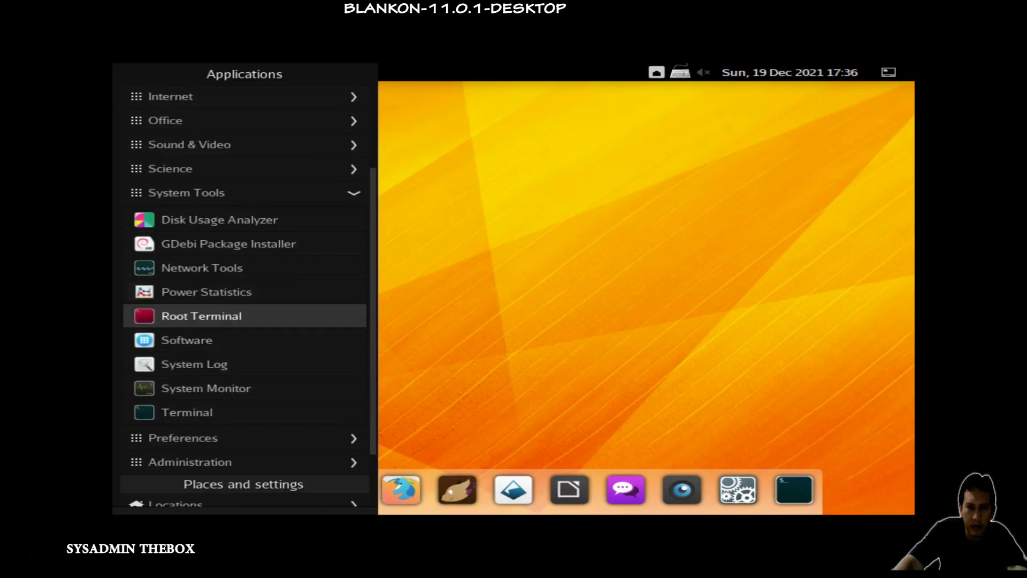
key(Up)
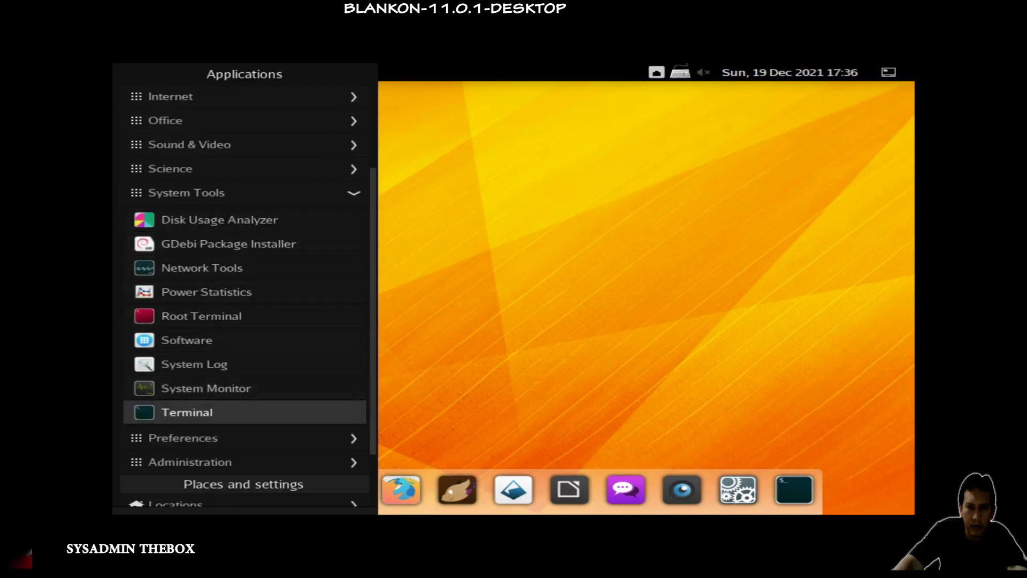
key(Down)
Step: Expand the Preferences category and look through its configuration tools
key(Return)
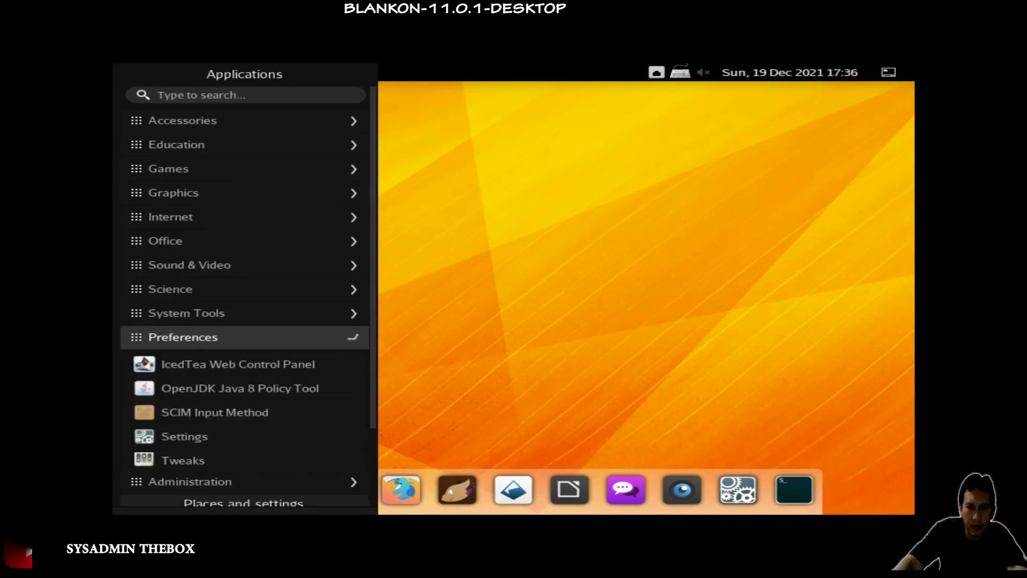
key(Down)
key(Down)
key(Down)
key(Down)
key(Down)
key(Down)
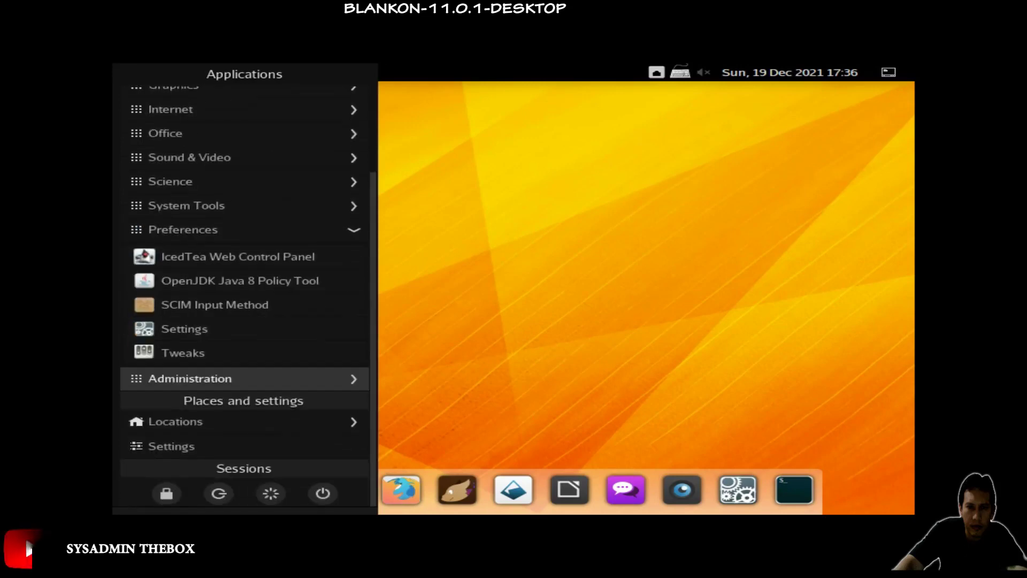
Step: Expand the Administration category and view its printing and package management tools
key(Return)
key(Down)
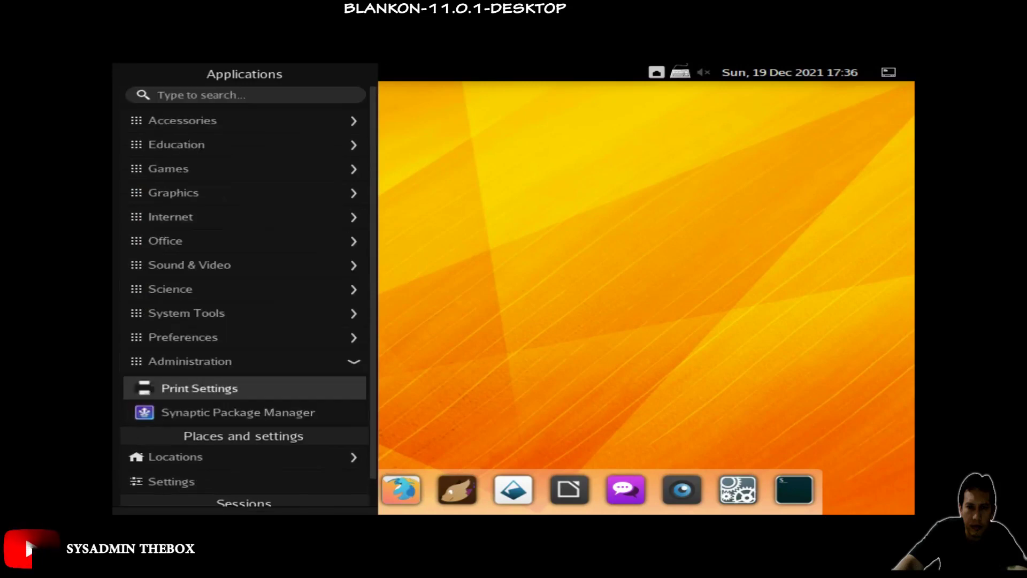
key(Down)
key(Down)
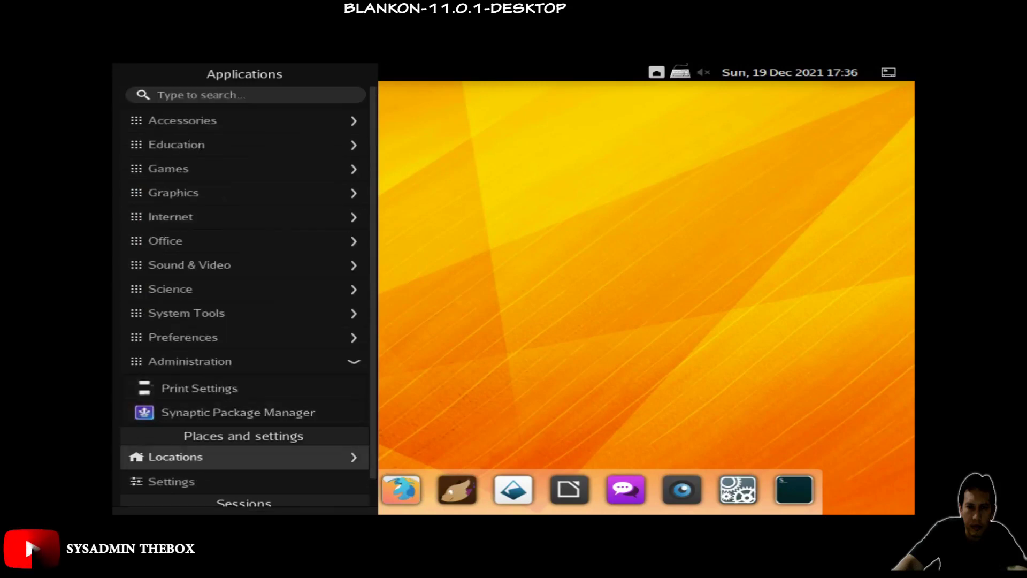
Step: Show the Locations list and look through the bookmarked folders
key(Return)
key(Down)
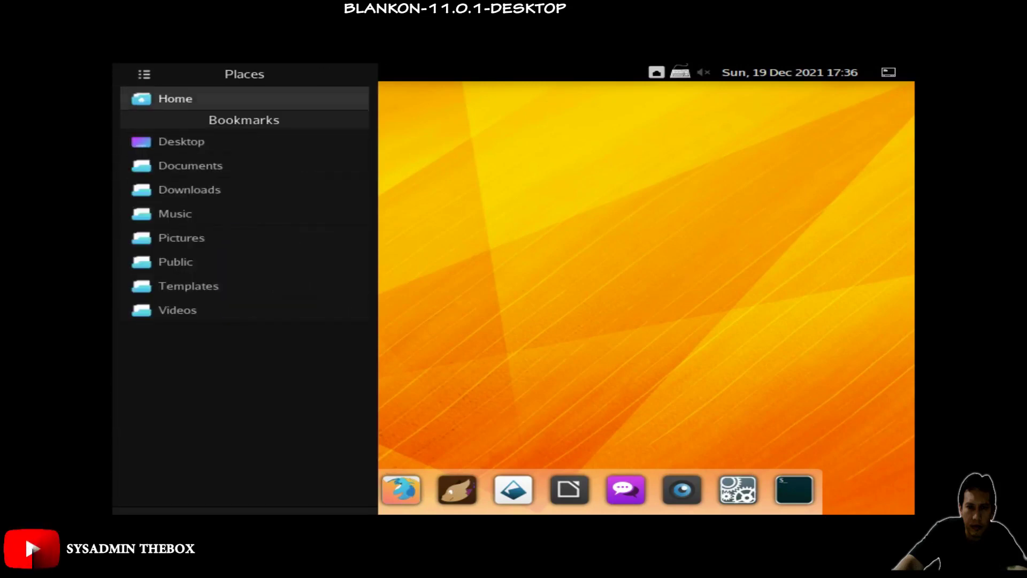
key(Down)
key(Down)
key(Down)
key(Down)
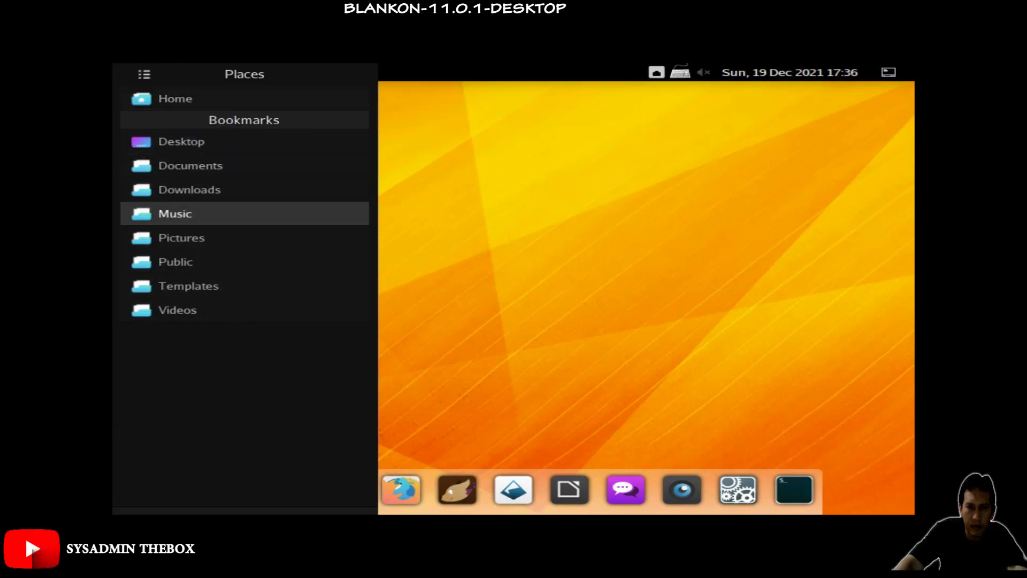
Step: Open the Home folder from the Places list to view its contents, and close the file manager window
key(Up)
key(Up)
key(Up)
key(Up)
key(Down)
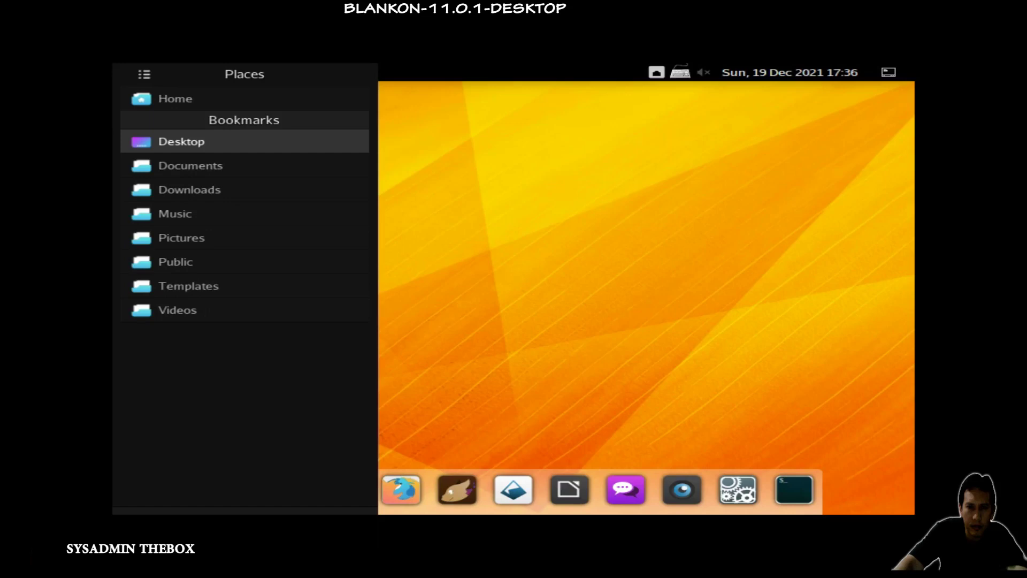
key(Left)
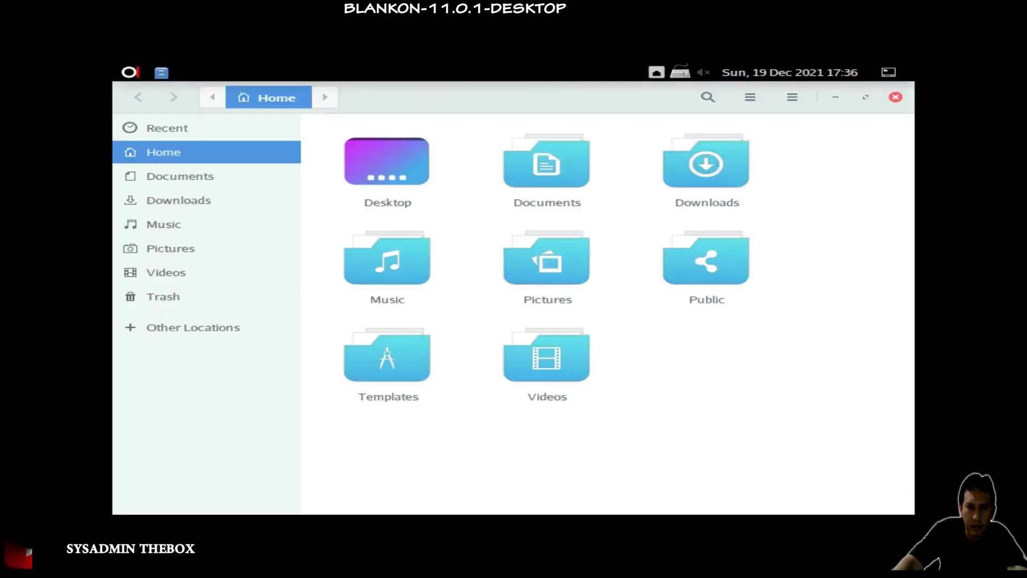
key(alt+F4)
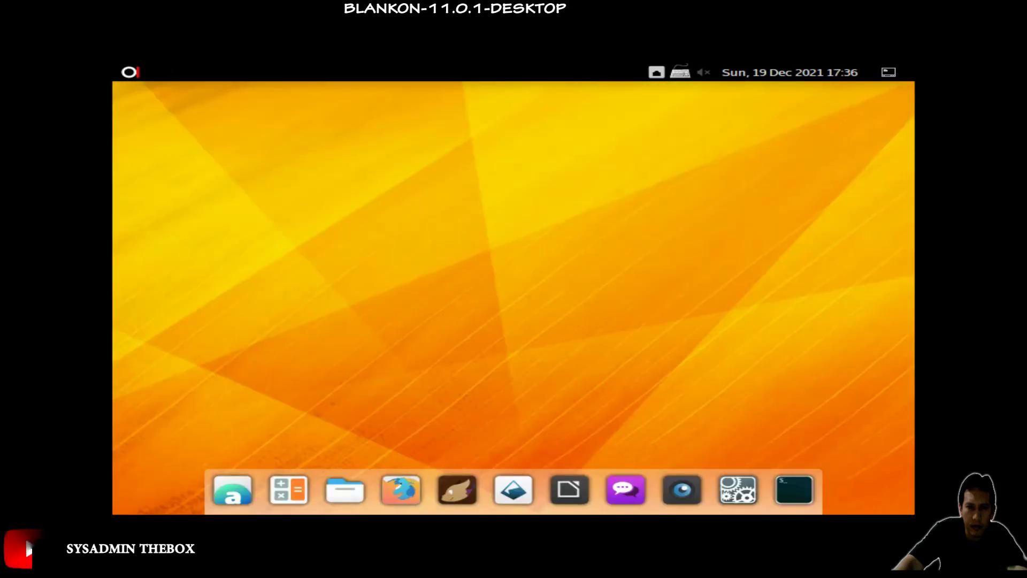
Step: Shut down the computer with the Shutdown session option in the applications menu, confirming immediate shutdown
key(super)
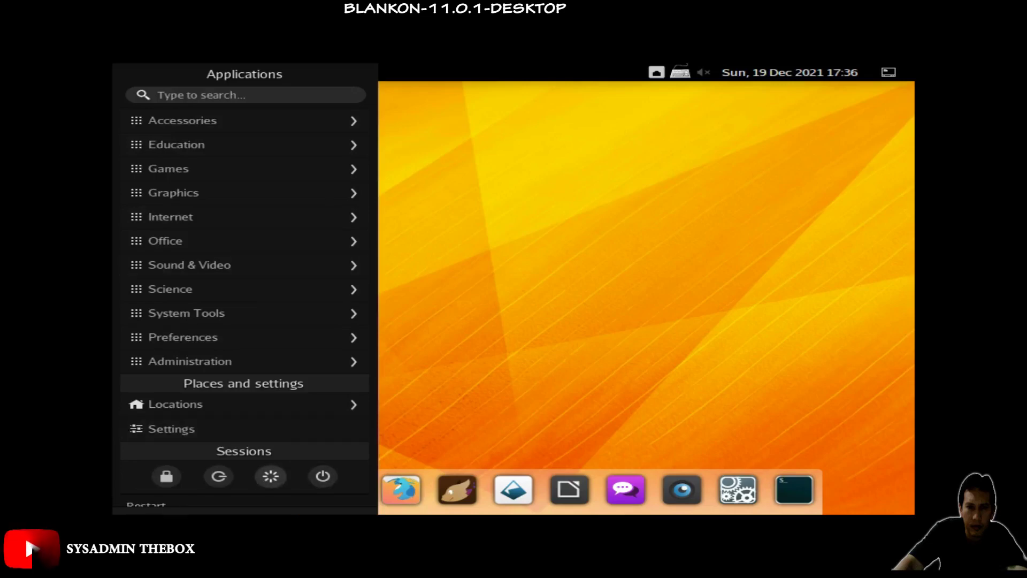
key(Left)
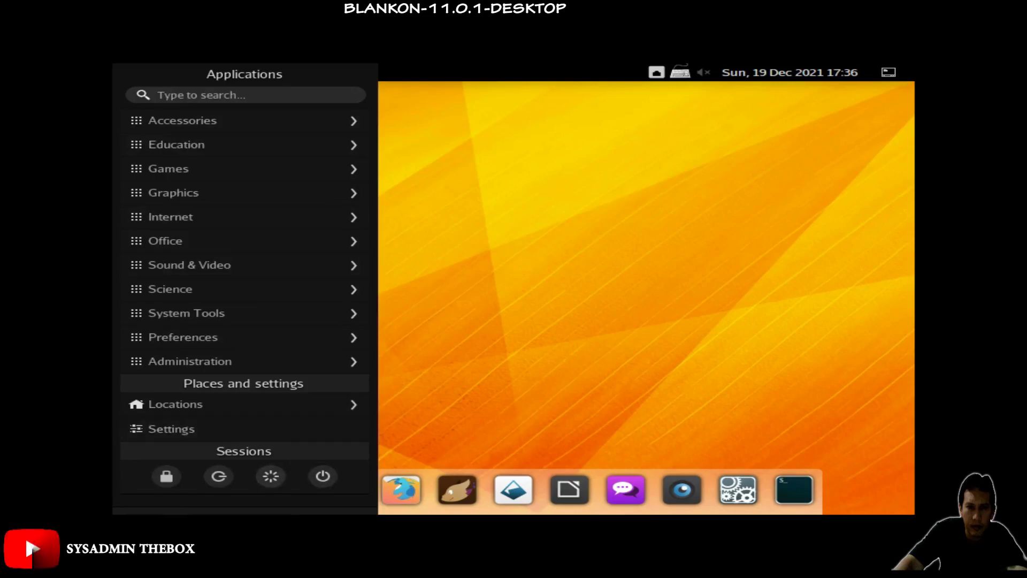
key(Right)
key(Right)
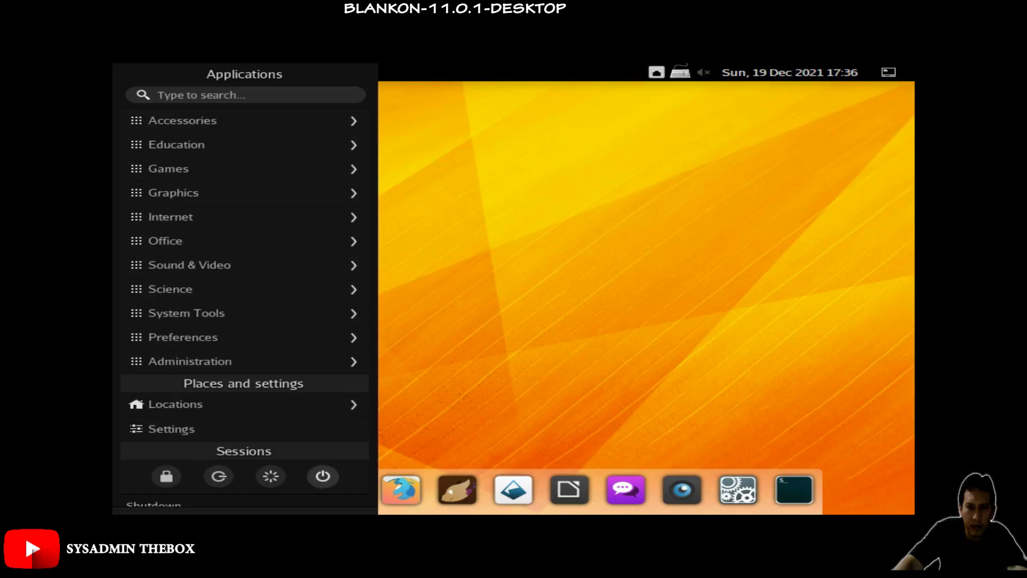
key(Return)
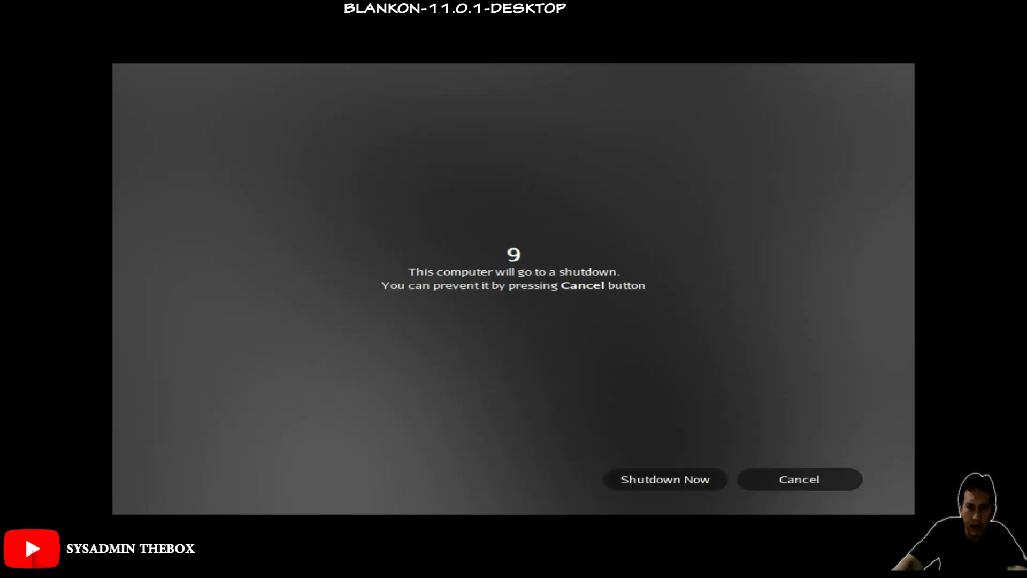
key(Left)
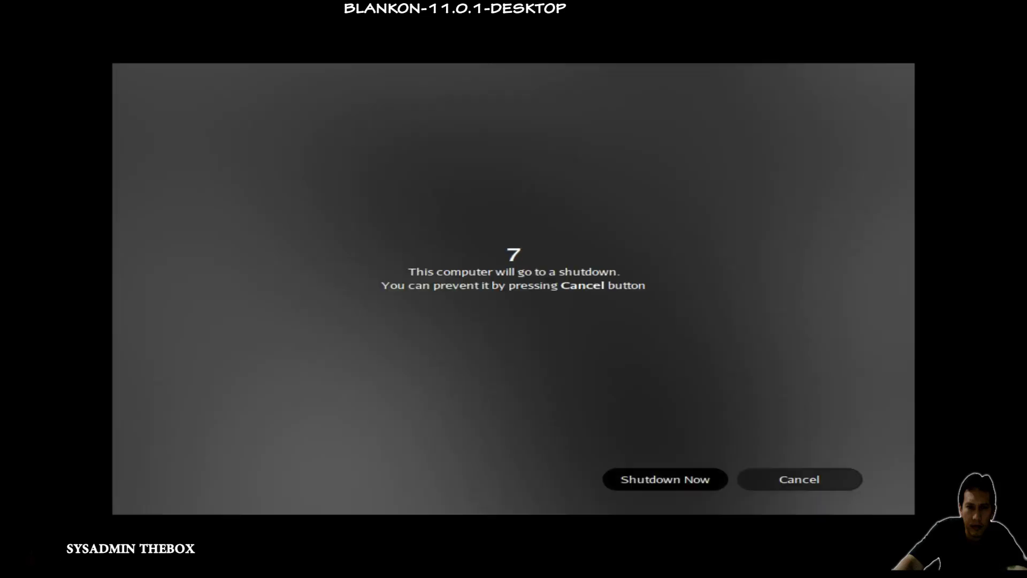
key(Return)
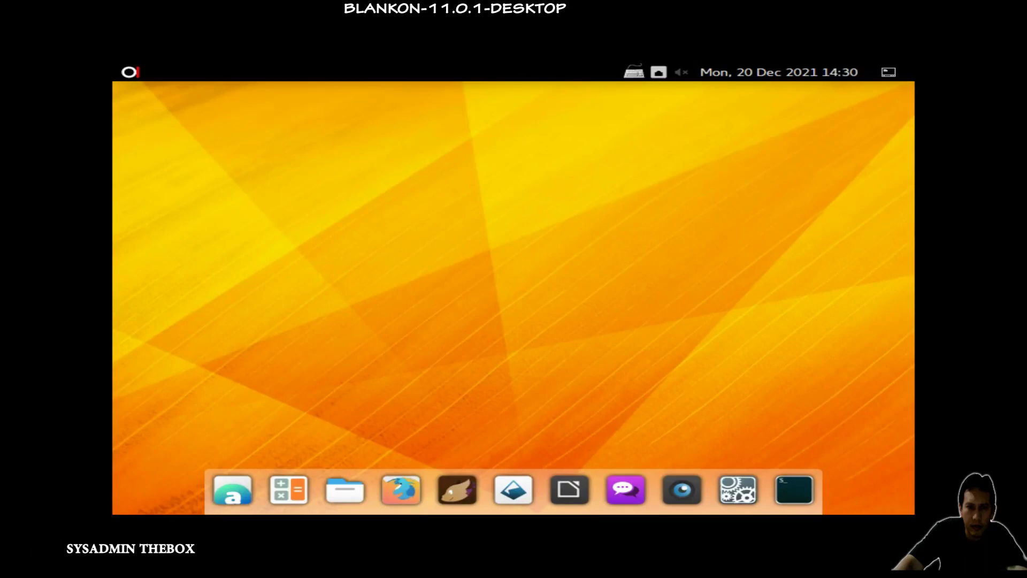
Step: Expand the Accessories category in the applications menu and look through its applications down to Vim
key(super)
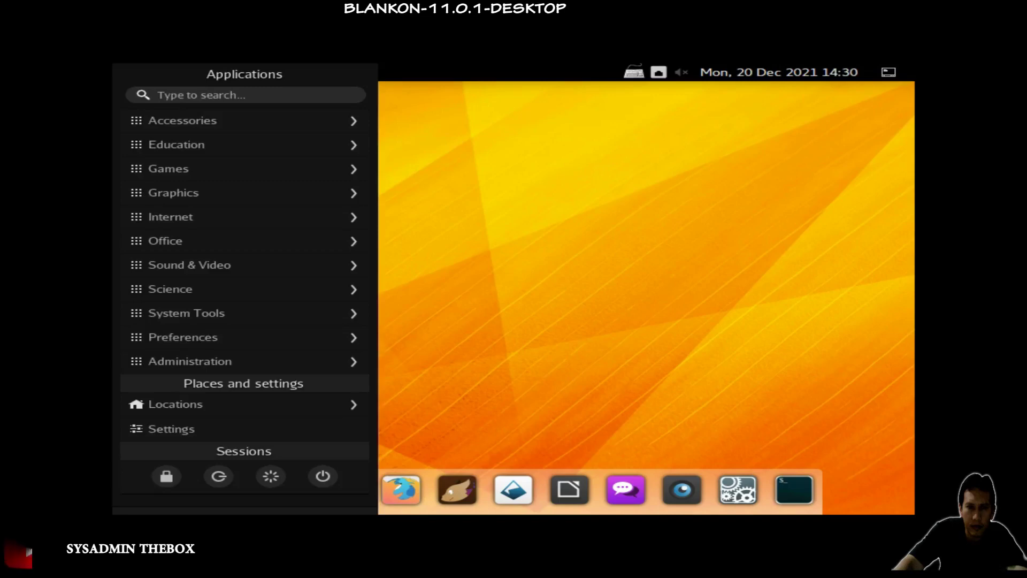
click(244, 120)
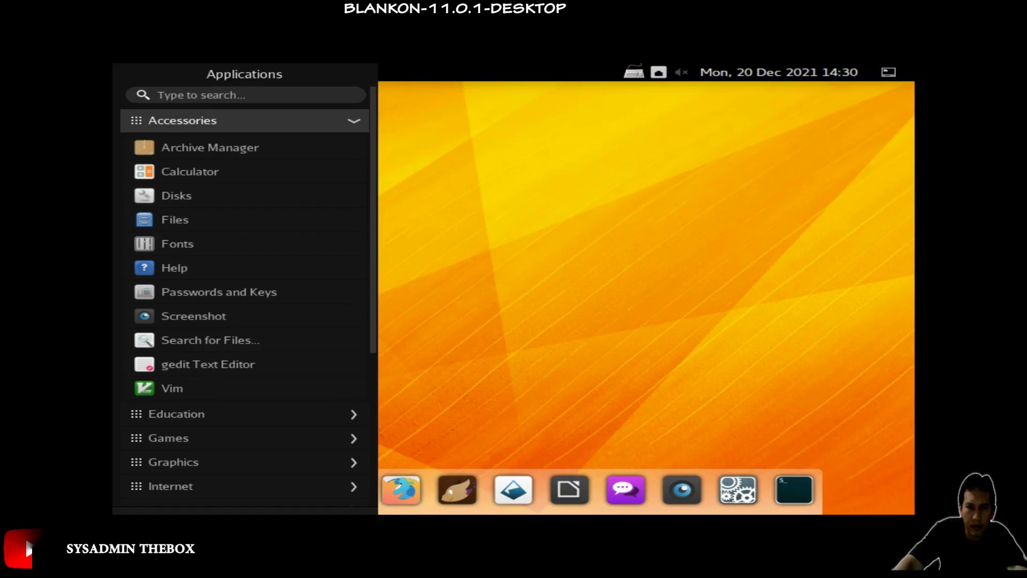
key(Down)
key(Down)
key(Return)
key(Down)
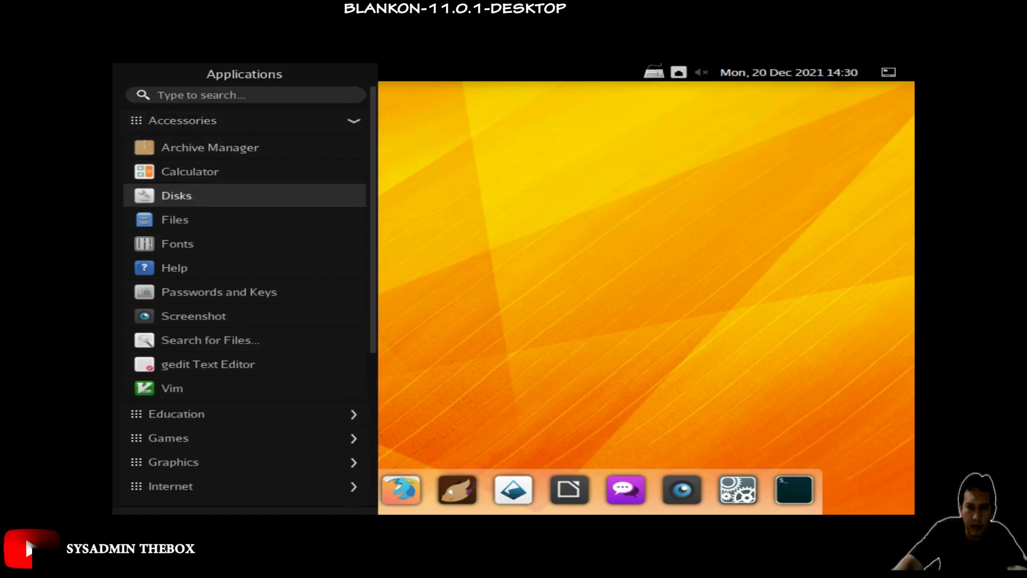
key(Down)
key(Down)
key(Down)
key(Down)
key(Down)
key(Down)
key(Down)
key(Down)
key(Down)
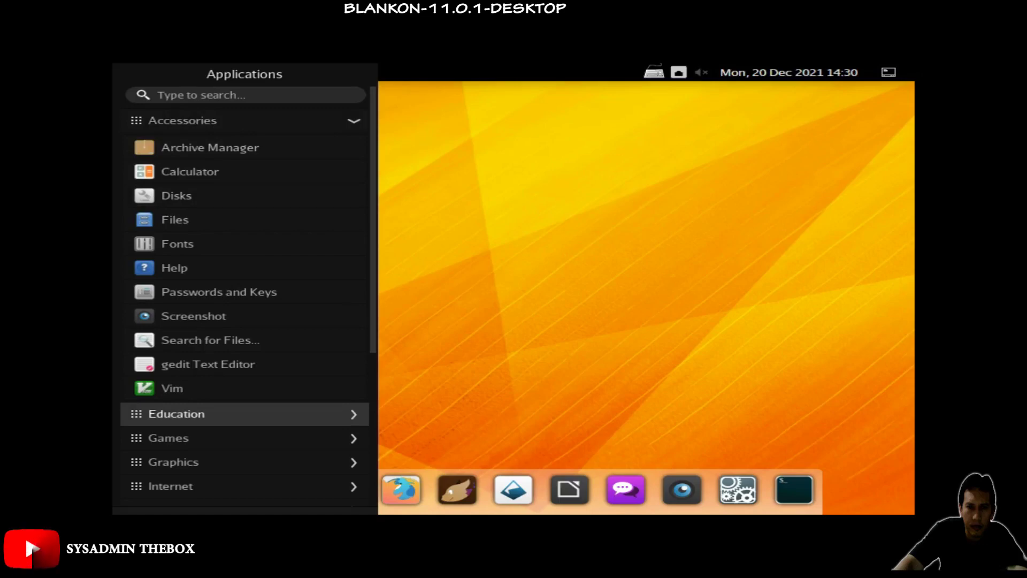
Step: Collapse the Accessories category and expand Education to view its applications
key(Up)
key(Up)
key(Up)
key(Up)
key(Up)
key(Up)
key(Up)
key(Up)
key(Up)
key(Up)
key(Up)
key(Up)
key(Return)
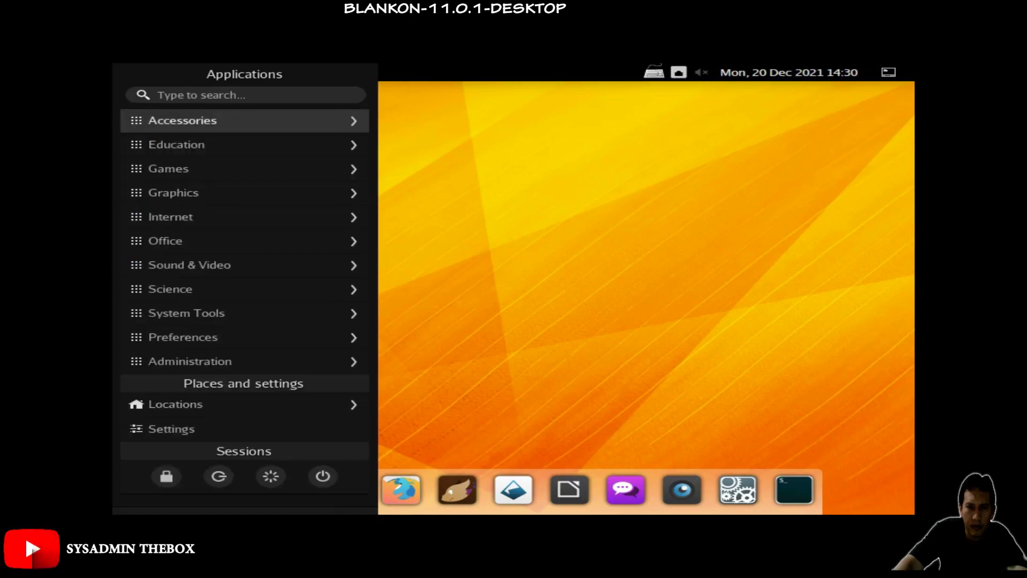
key(Down)
key(Return)
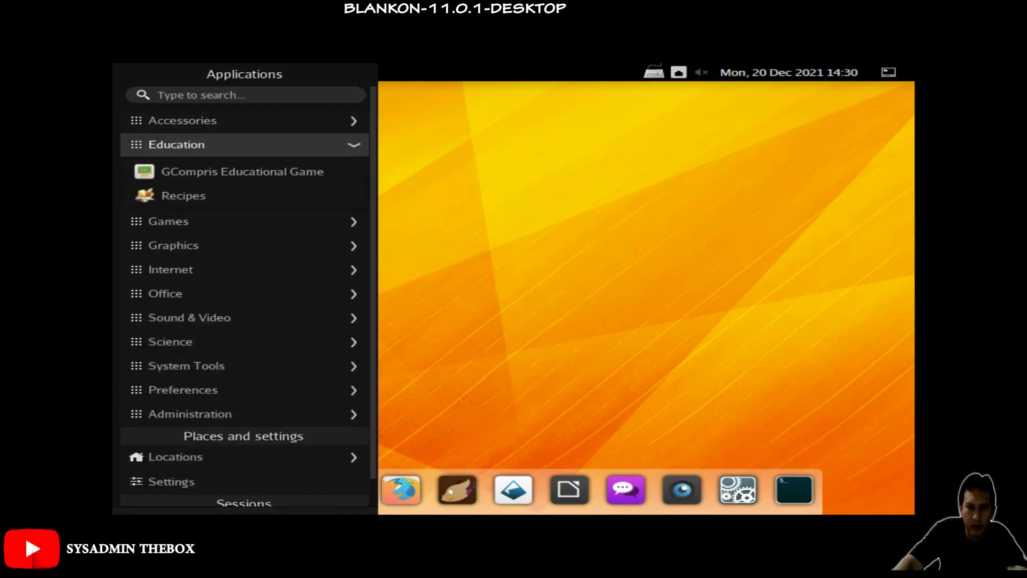
Step: Expand the Games category and look through its entries down to Pacman
key(Down)
key(Down)
key(Down)
key(Return)
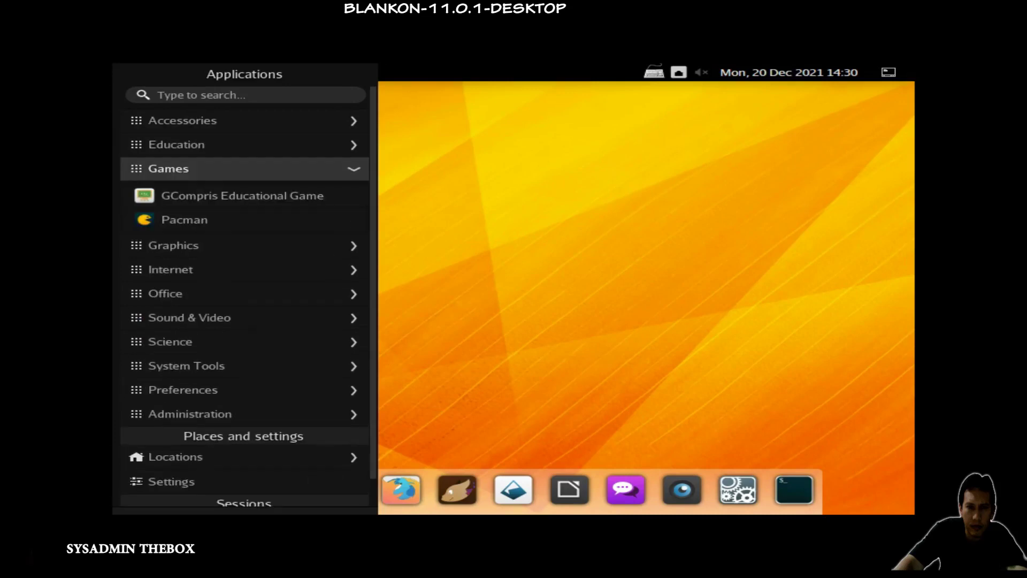
key(Down)
key(Down)
key(Down)
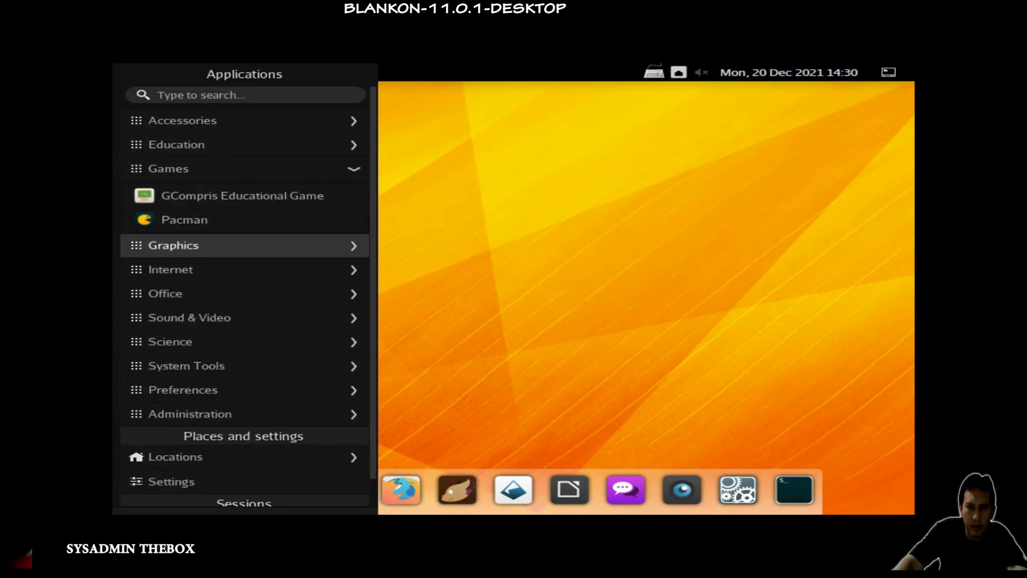
Step: Expand the Graphics category and look through its image viewing and editing applications
key(Return)
key(Down)
key(Down)
key(Down)
key(Down)
key(Down)
key(Down)
key(Down)
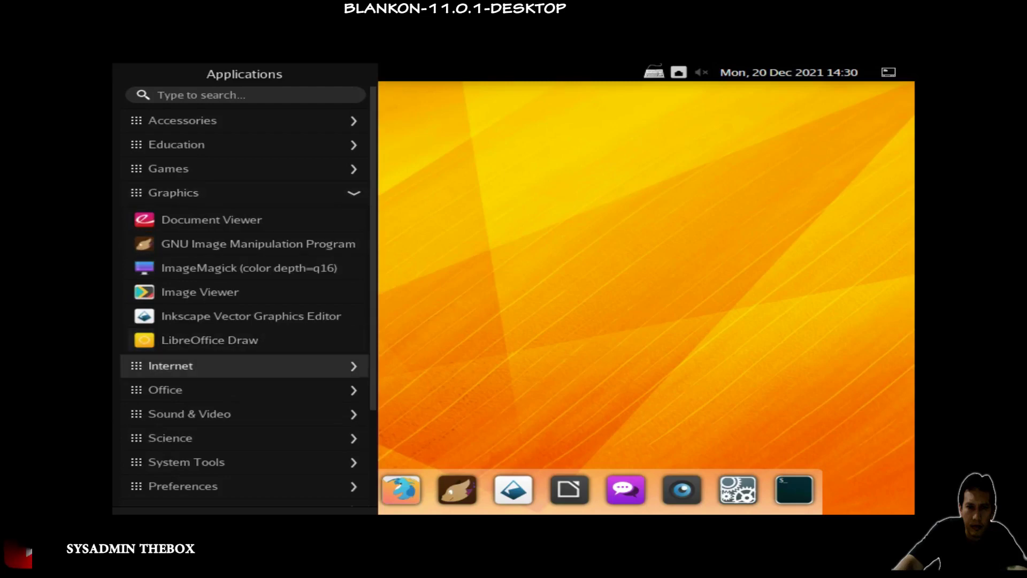
Step: Expand the Internet category and look through its browser, email and messaging applications
key(Return)
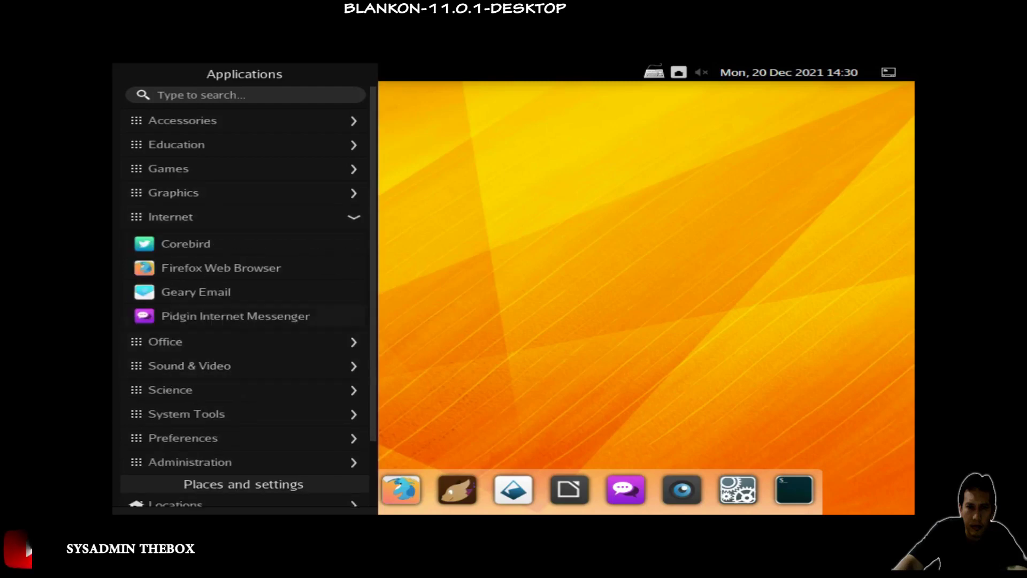
key(Down)
key(Down)
key(Down)
key(Down)
key(Down)
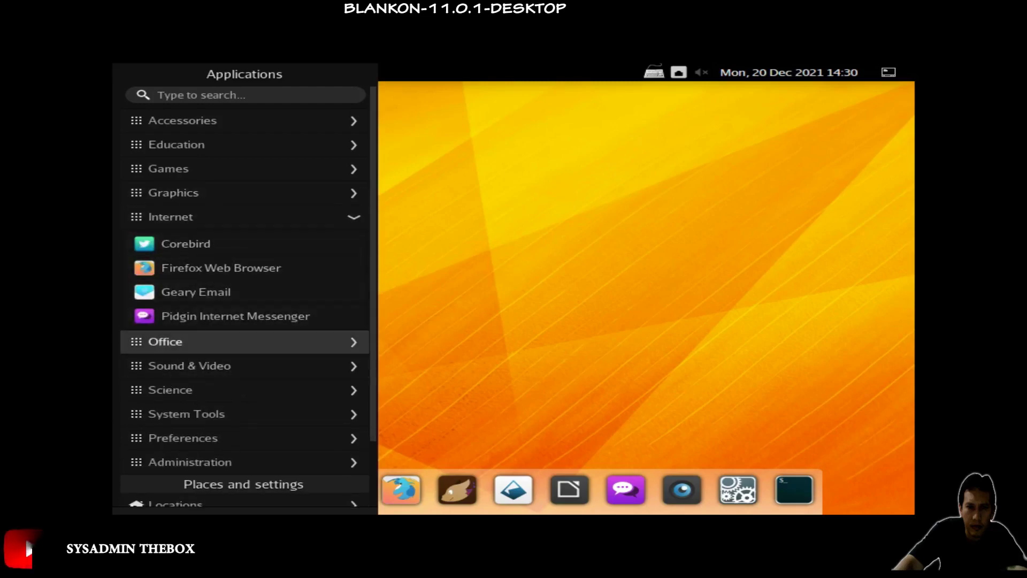
Step: Expand the Office category and look through the document viewer and LibreOffice applications
key(Return)
key(Down)
key(Down)
key(Down)
key(Down)
key(Down)
key(Down)
key(Down)
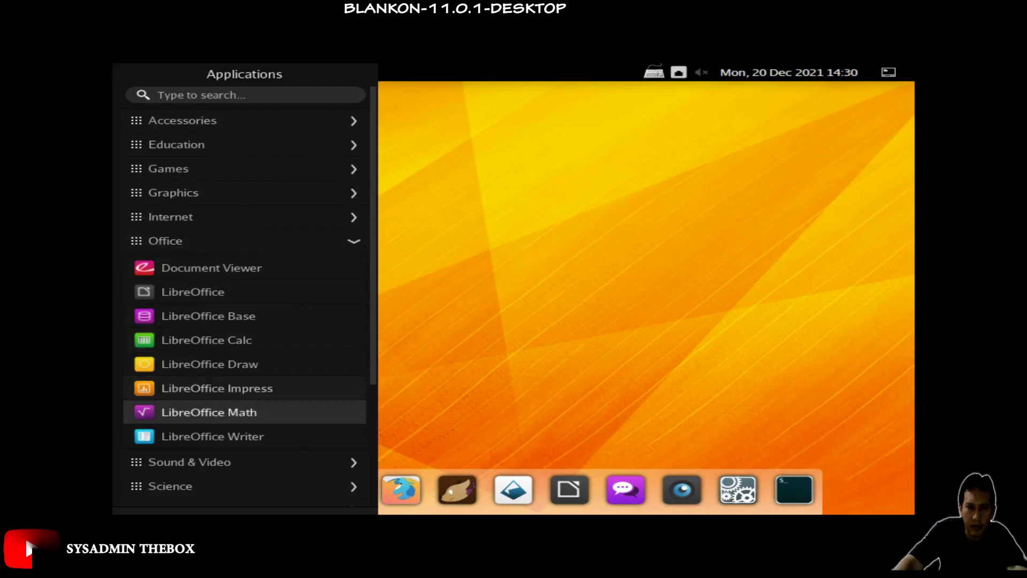
key(Down)
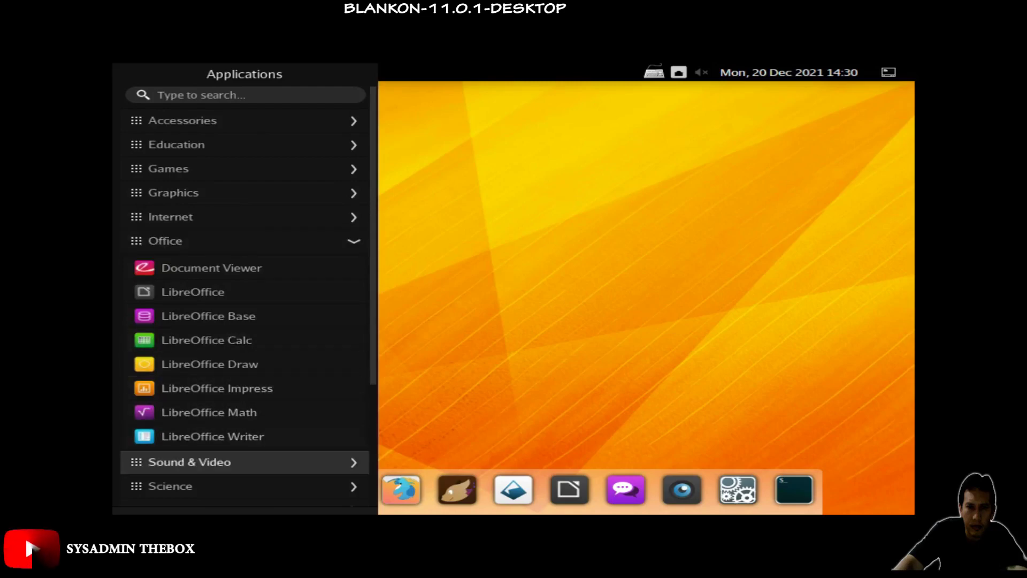
Step: Expand the Sound & Video and Science categories in turn to view their applications
click(190, 461)
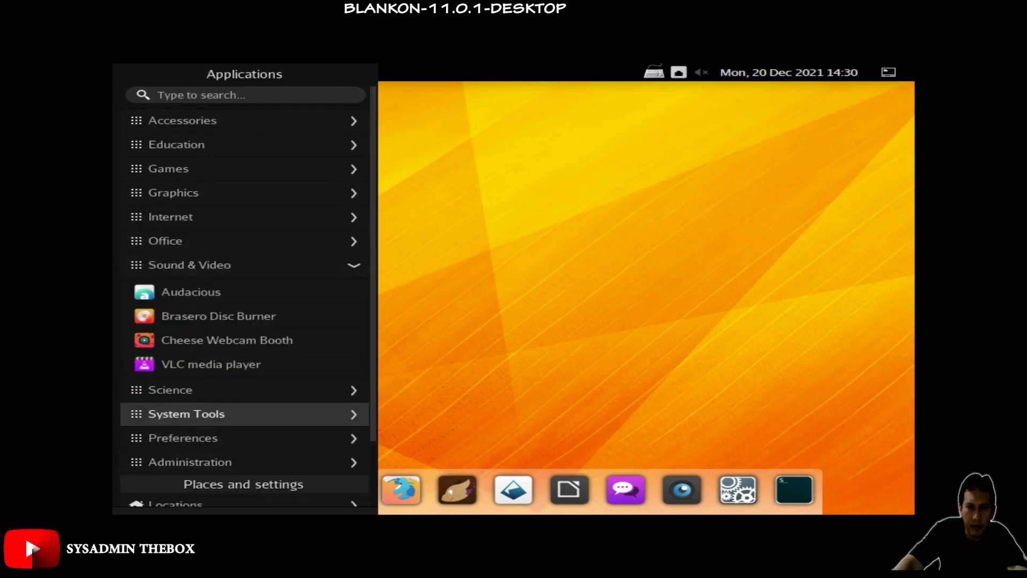
click(177, 389)
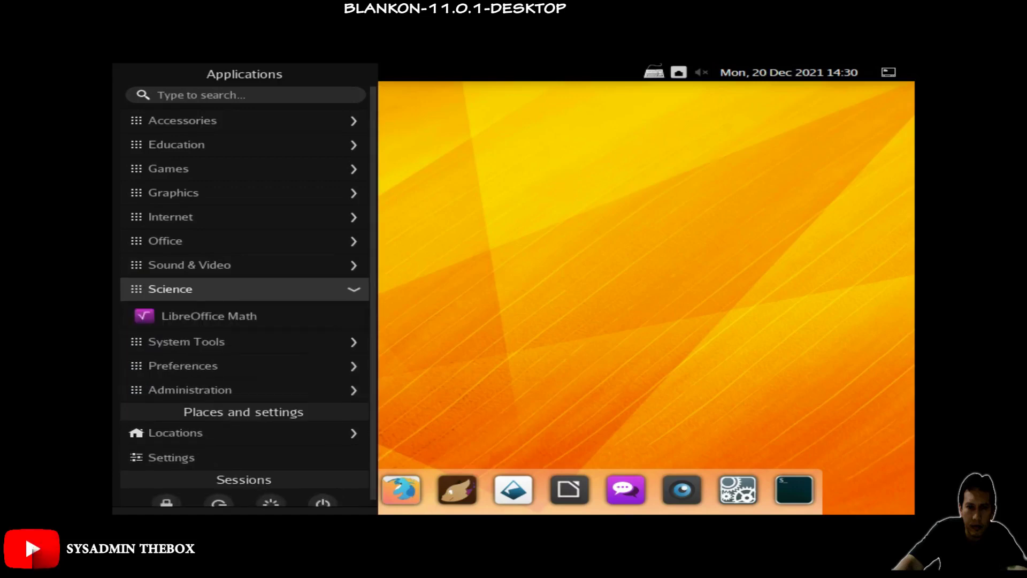
Step: Look through the System Tools category, open System Monitor to view the running processes, and close it
click(186, 341)
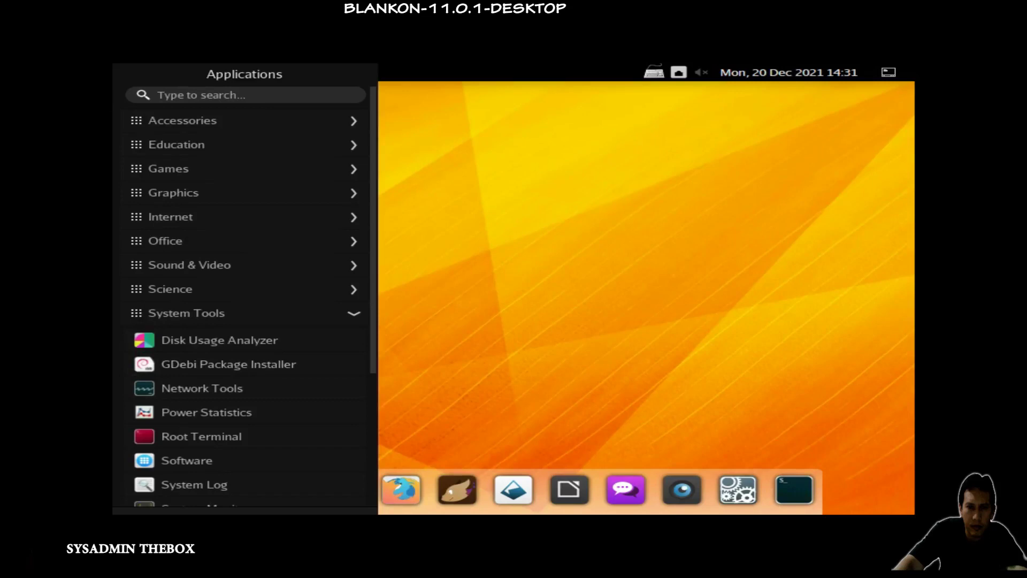
scroll(245, 295, down, 5)
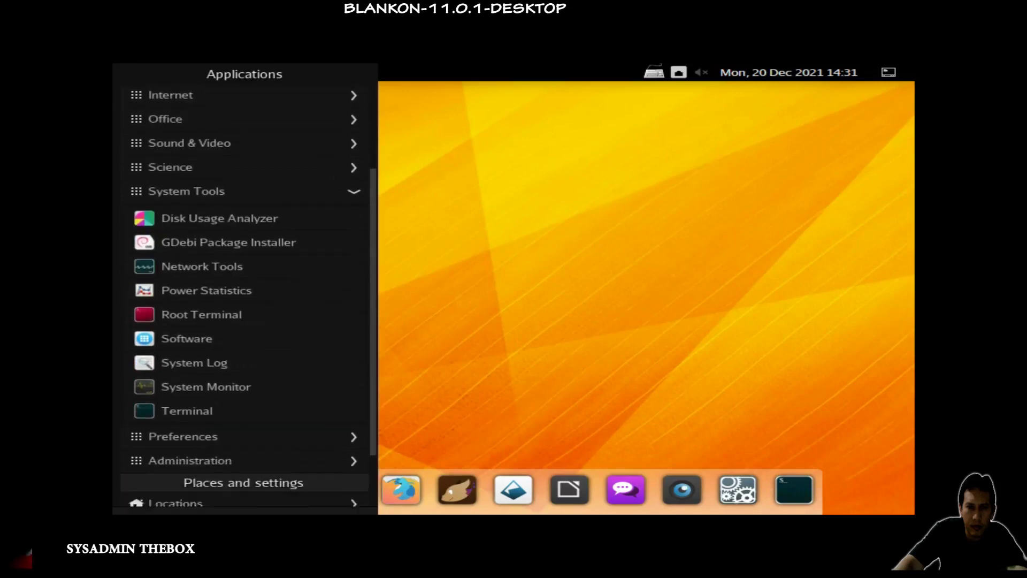
scroll(245, 295, up, 2)
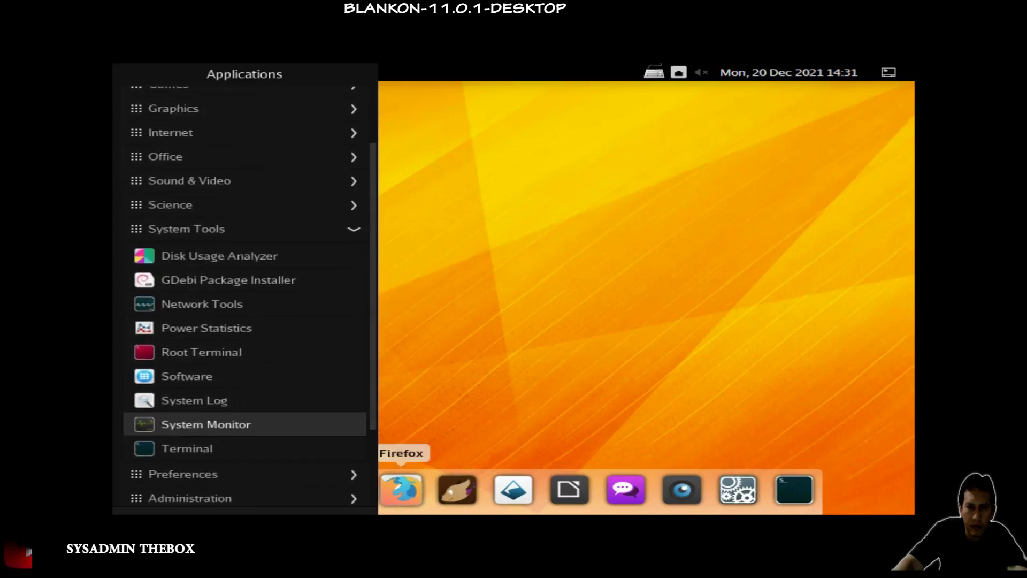
click(206, 424)
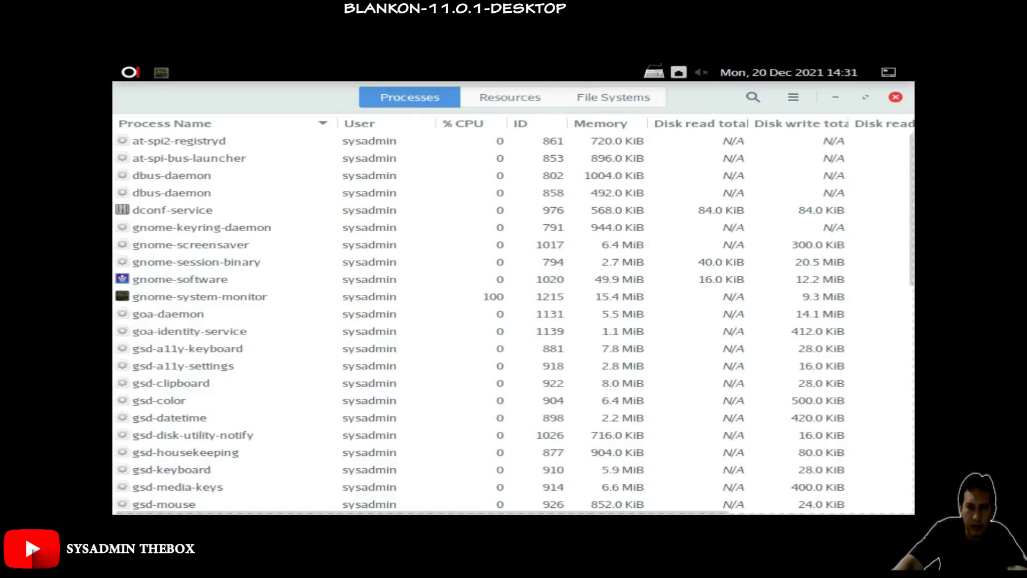
click(896, 97)
Step: Open the Home folder from the Locations list to view its folders, and close the file manager window
click(130, 71)
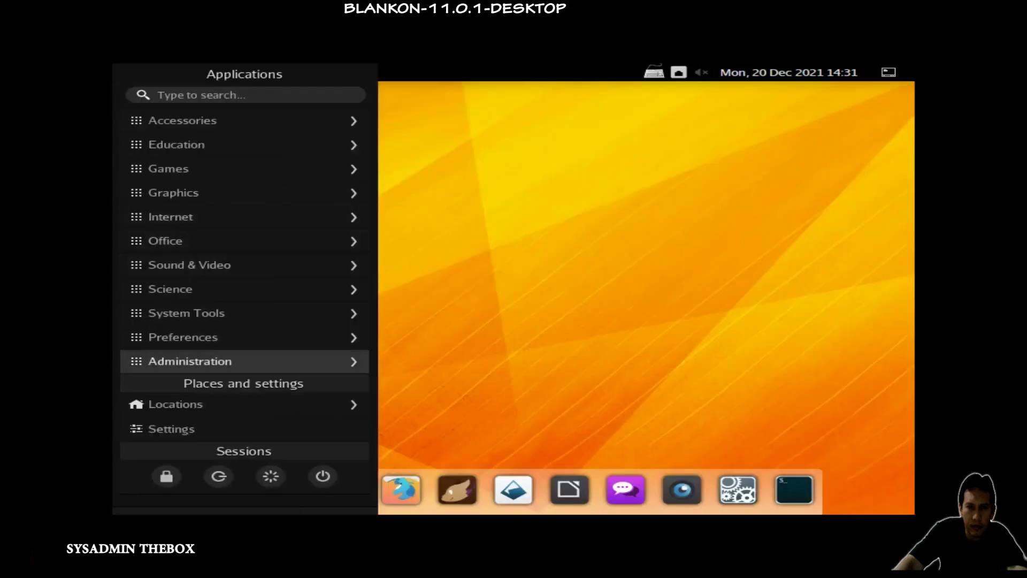
key(Down)
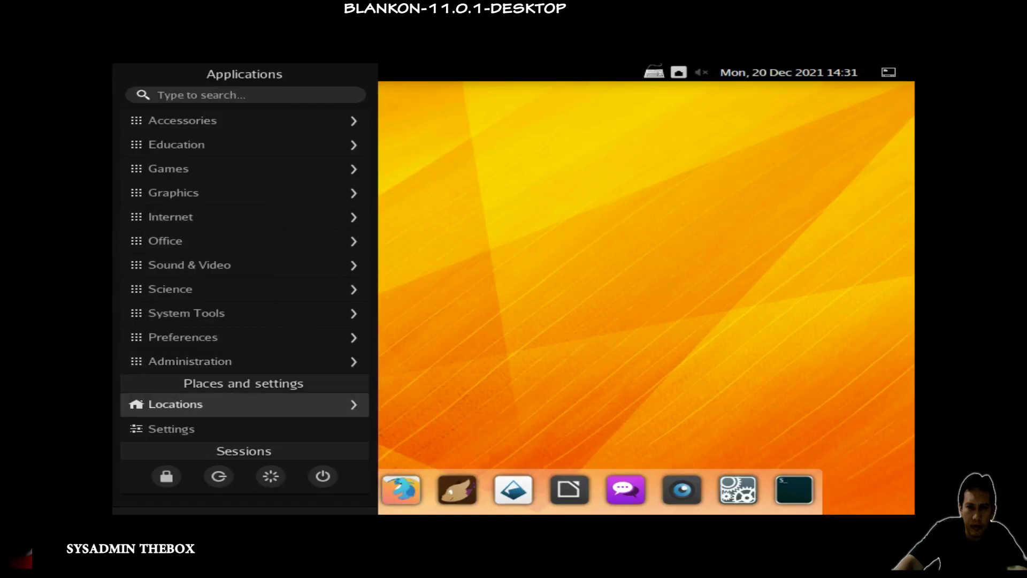
key(Return)
key(Down)
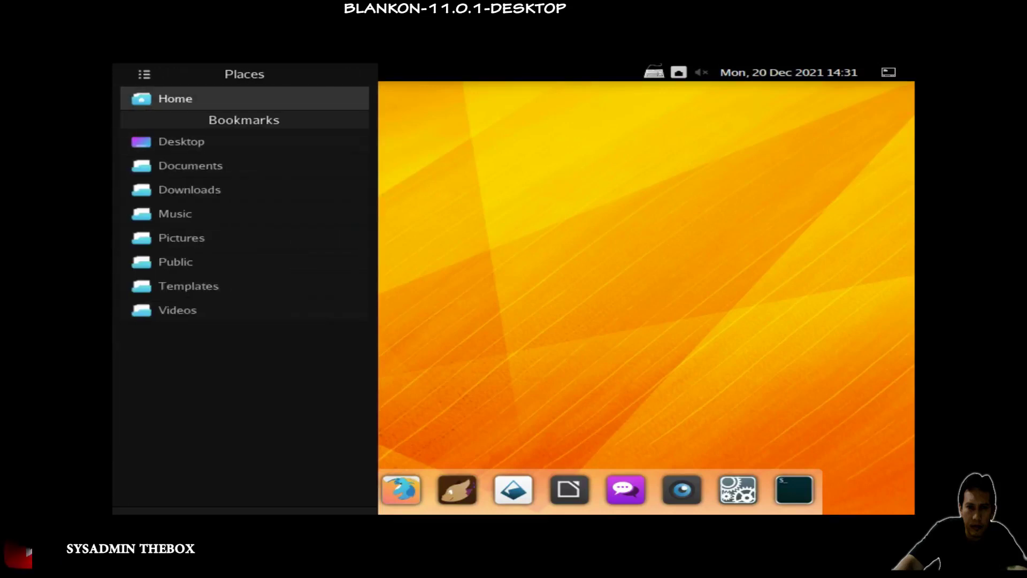
key(Down)
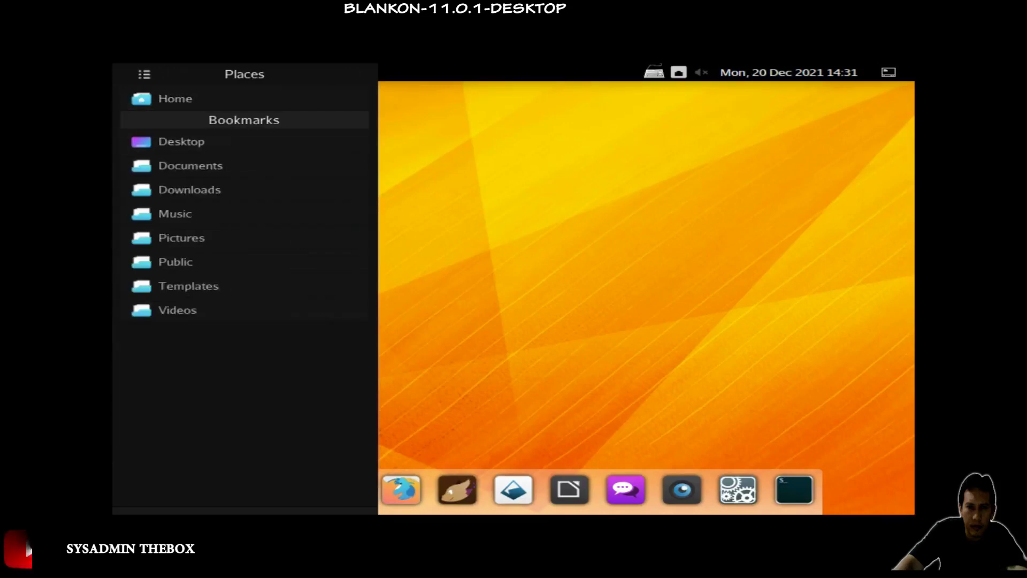
key(Down)
key(Up)
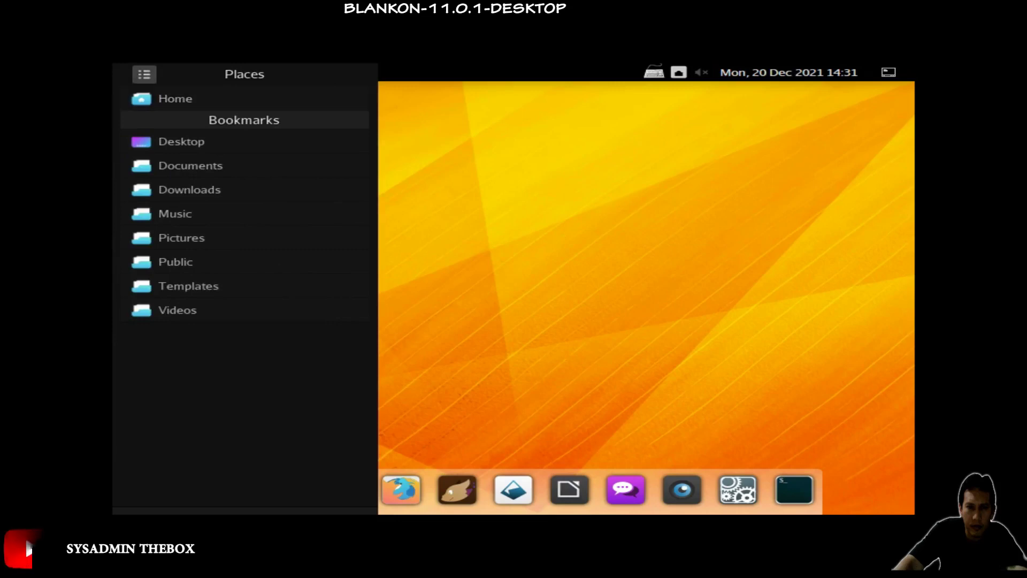
key(Escape)
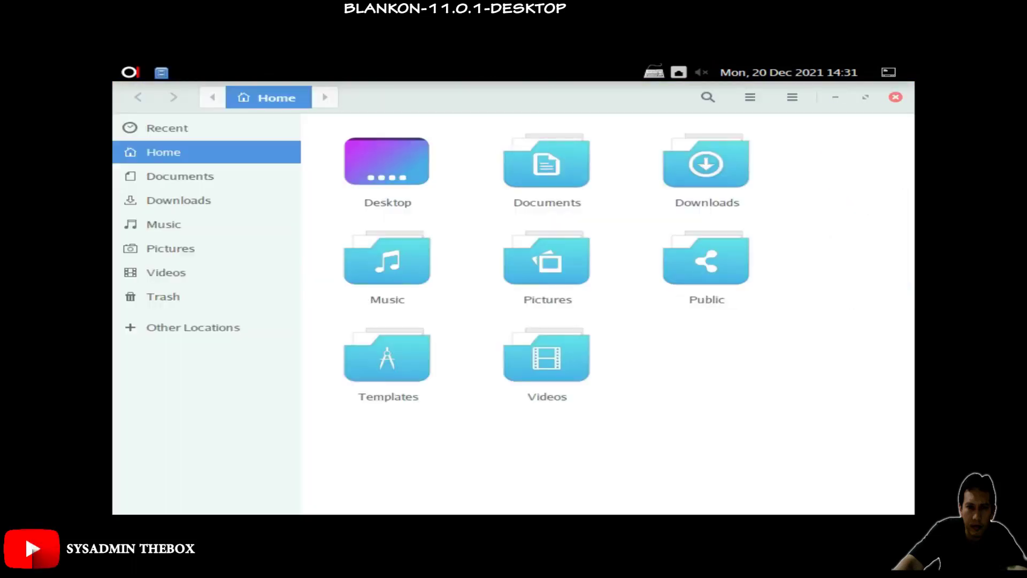
key(alt+F4)
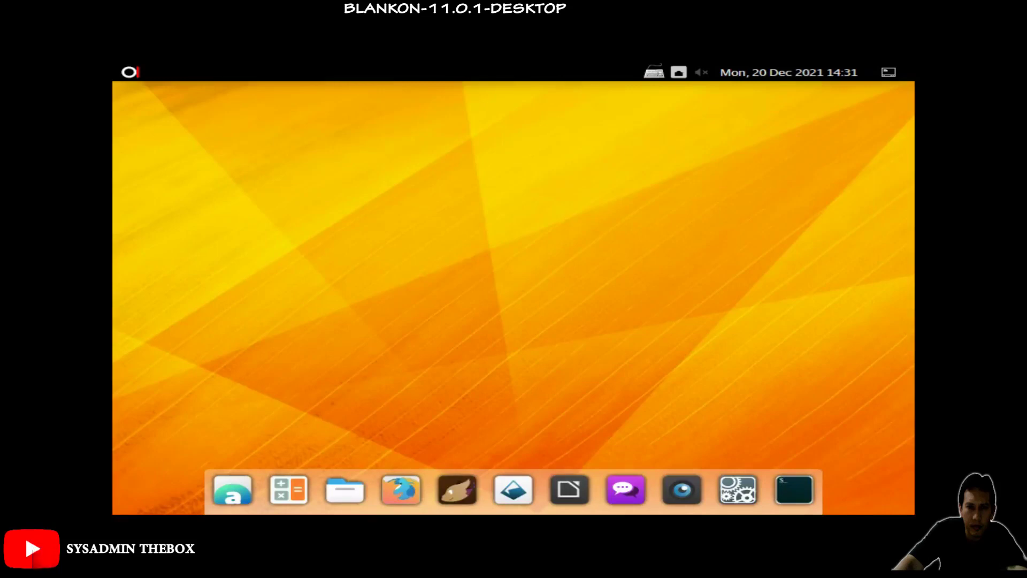
Step: Reopen the applications menu and expand the Administration category to view its tools
key(super)
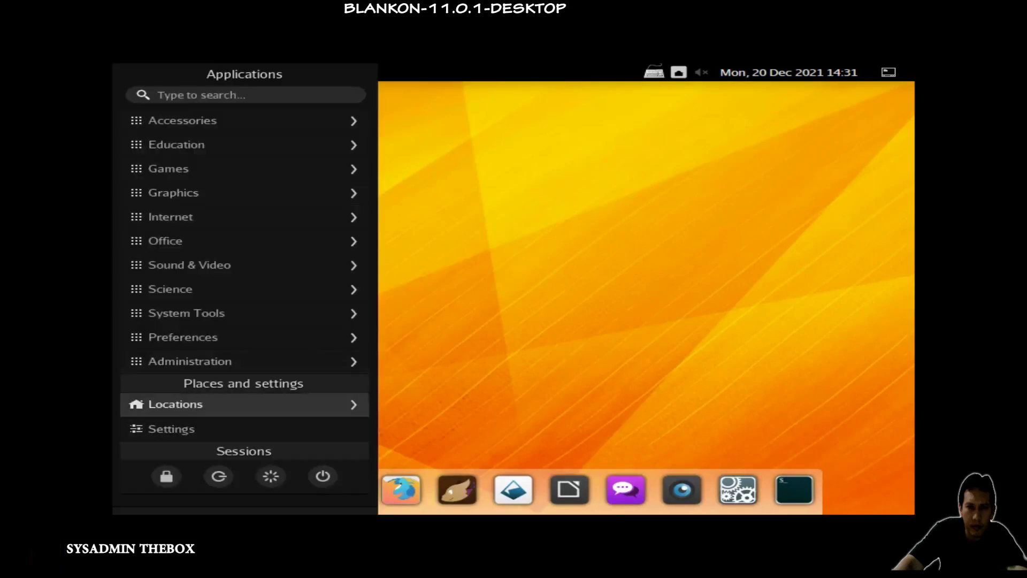
key(Up)
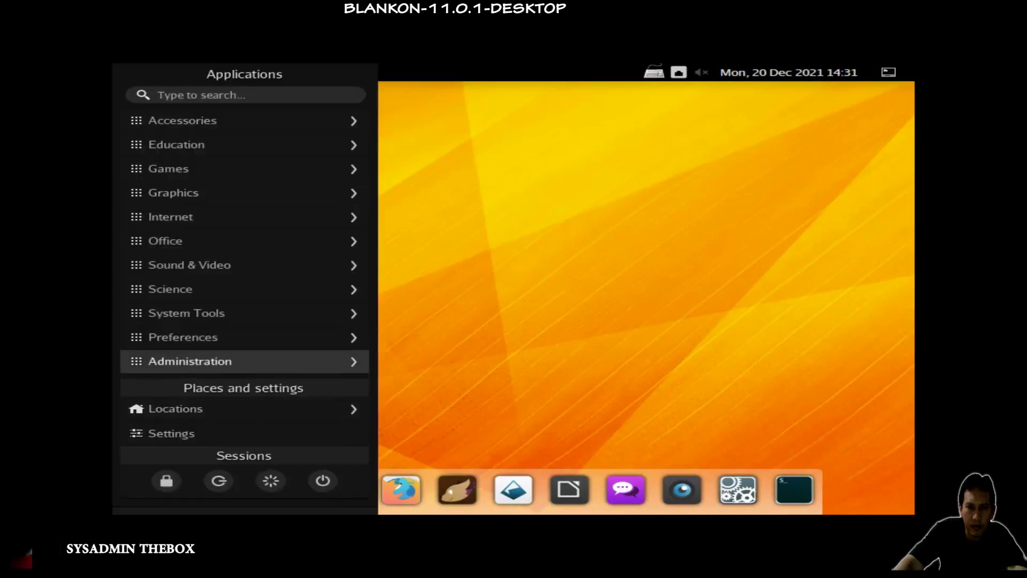
key(Return)
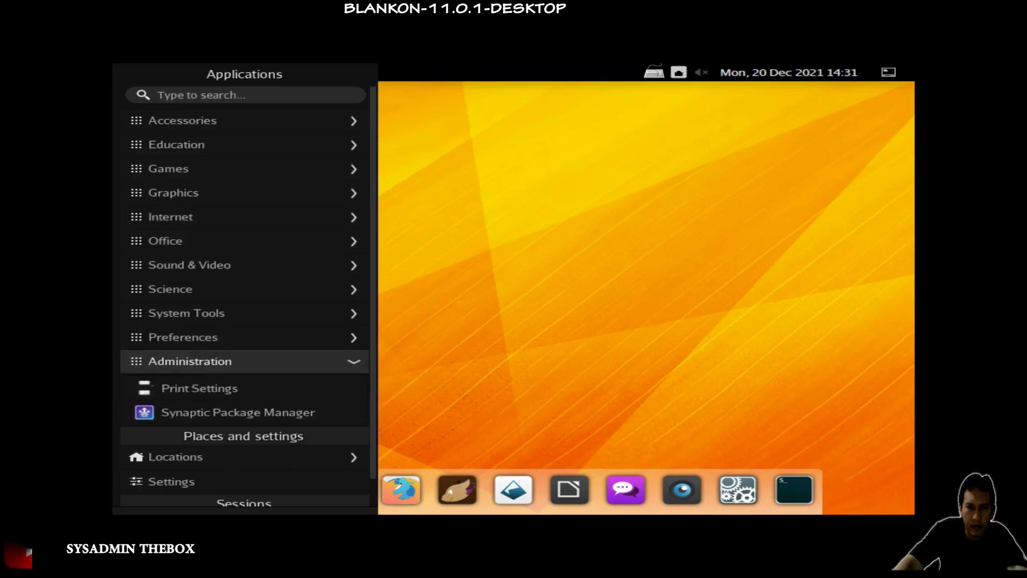
Step: Expand the Preferences category in the applications menu to view its tools
key(Down)
key(Down)
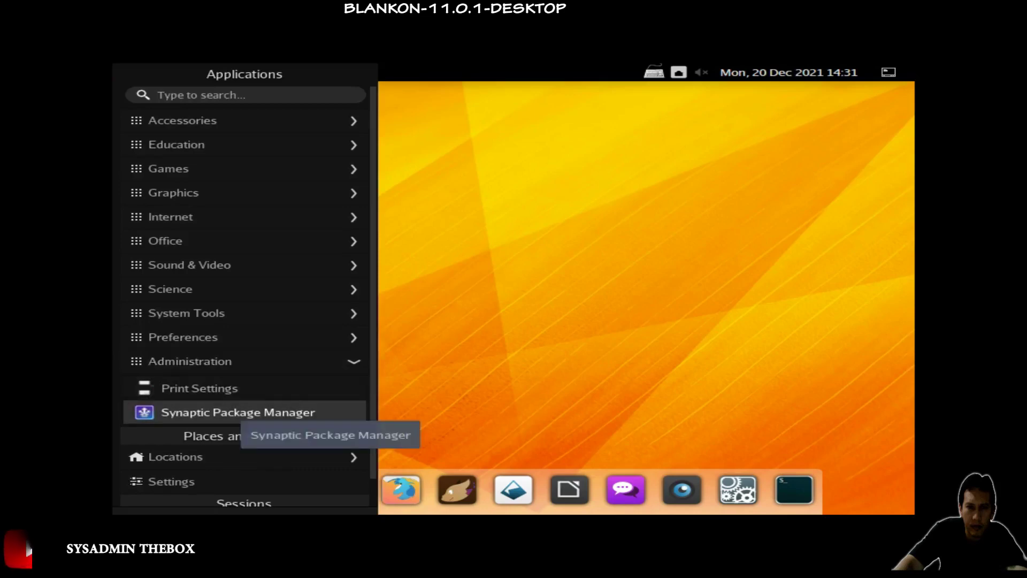
key(Up)
key(Up)
key(Up)
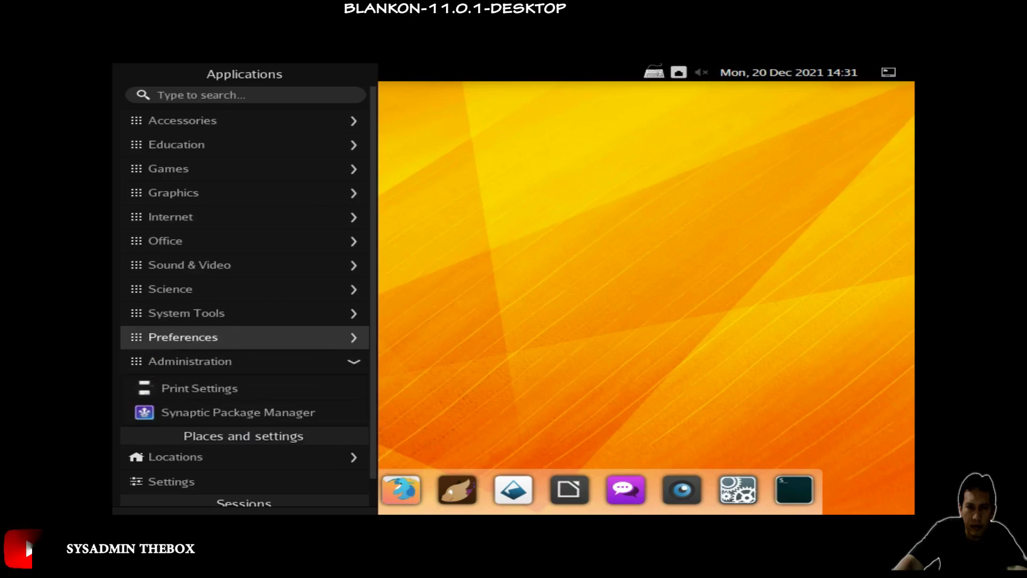
key(Return)
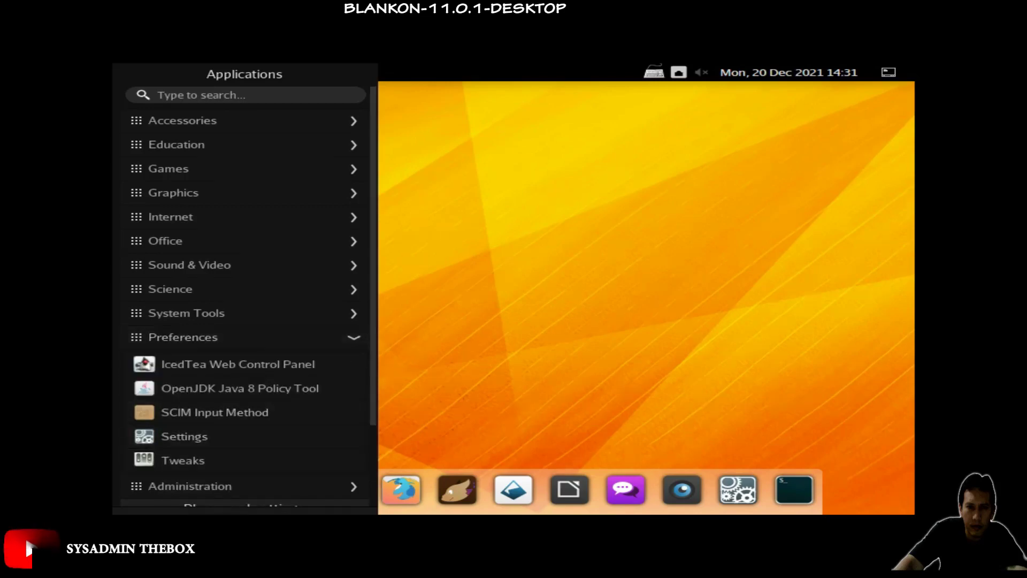
scroll(244, 296, down, 3)
Step: Expand the System Tools category to view its applications again
key(Up)
key(Up)
key(Up)
key(Up)
key(Up)
key(Up)
key(Up)
key(Up)
key(Up)
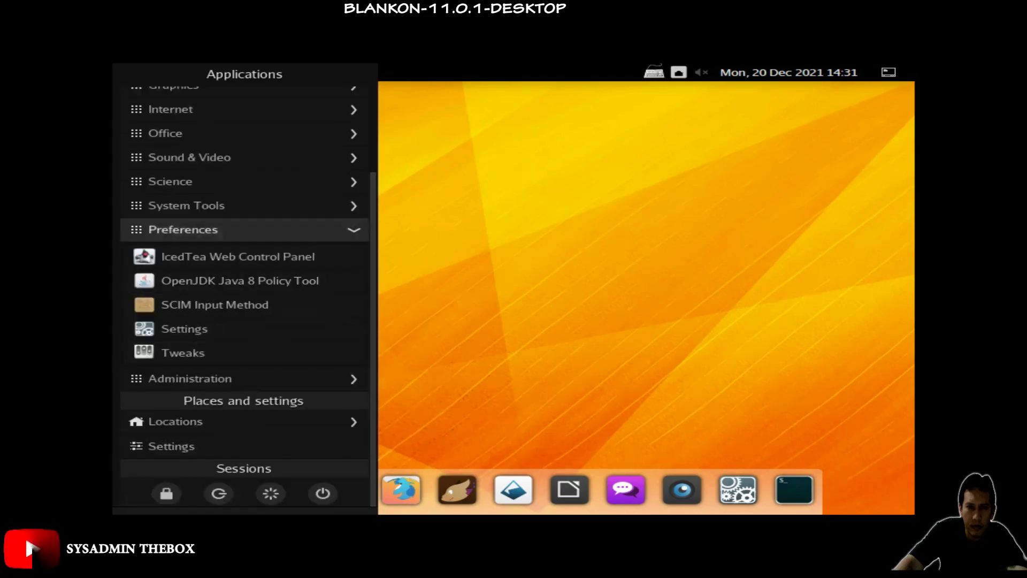
key(Return)
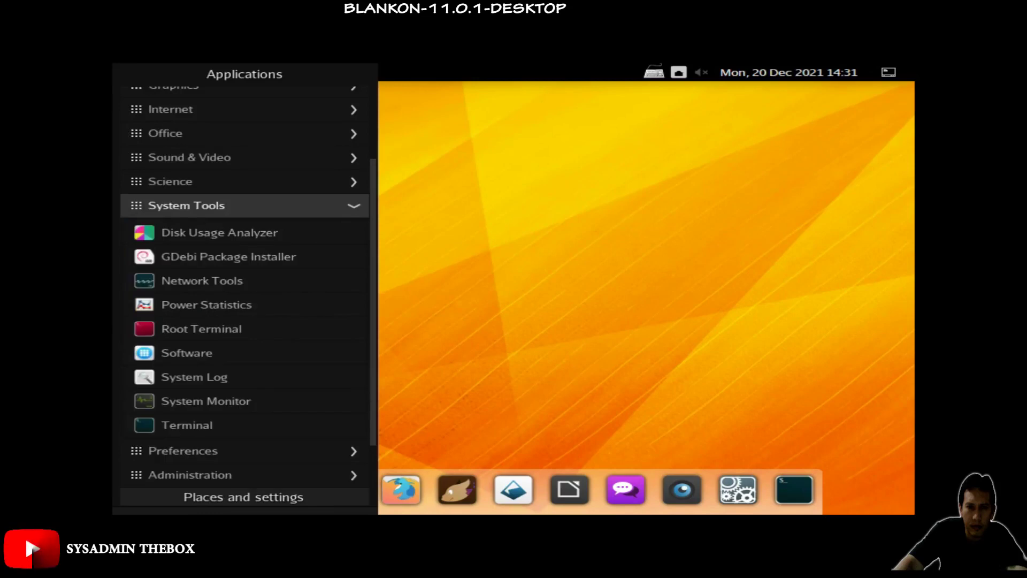
Step: Go past the System Tools entries and expand the Preferences category once more
key(Down)
key(Down)
key(Down)
key(Down)
key(Down)
key(Down)
key(Down)
key(Down)
key(Down)
key(Down)
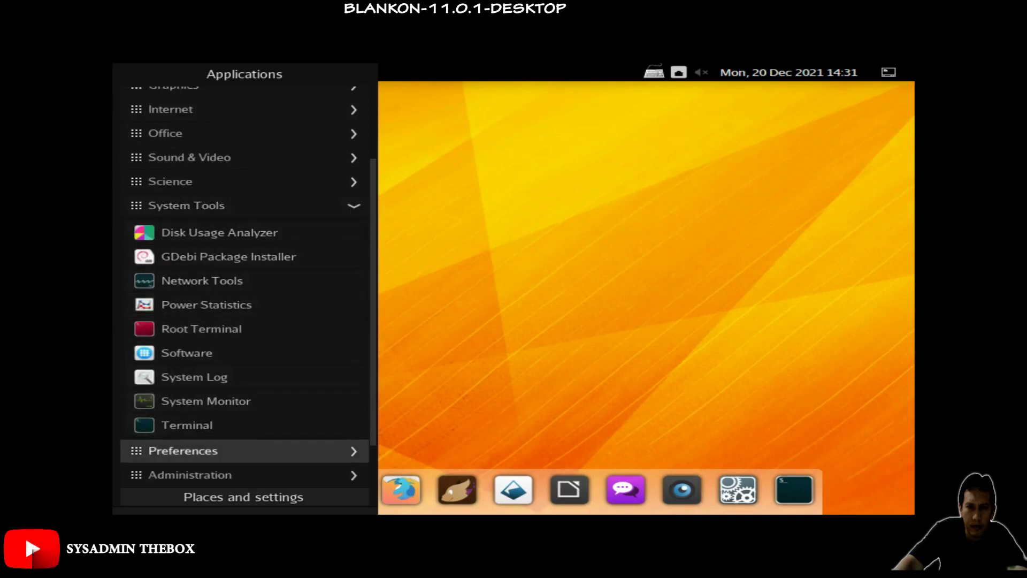
click(245, 450)
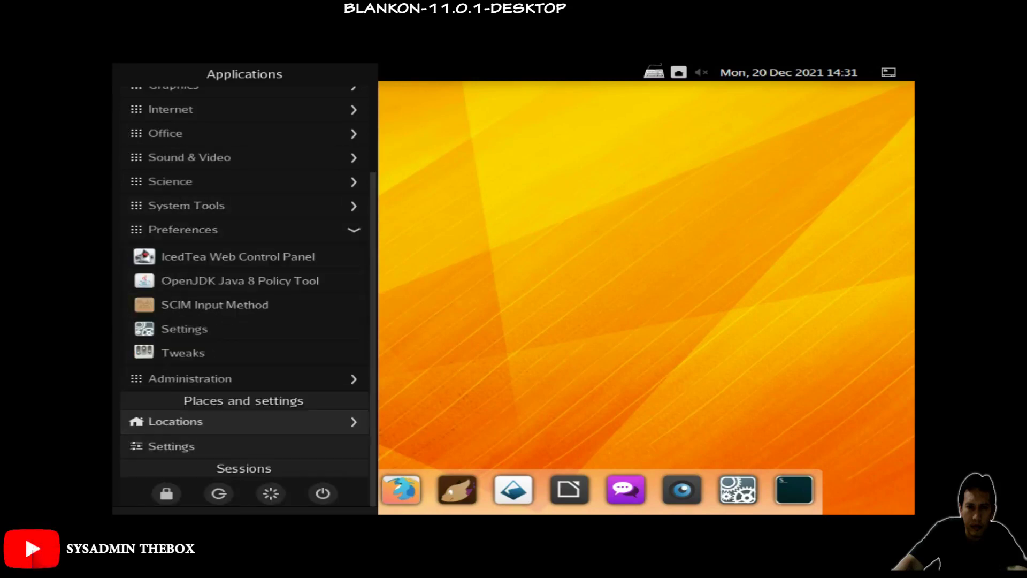
Step: Expand the Administration category and launch Synaptic Package Manager
key(Up)
key(Return)
key(Down)
key(Down)
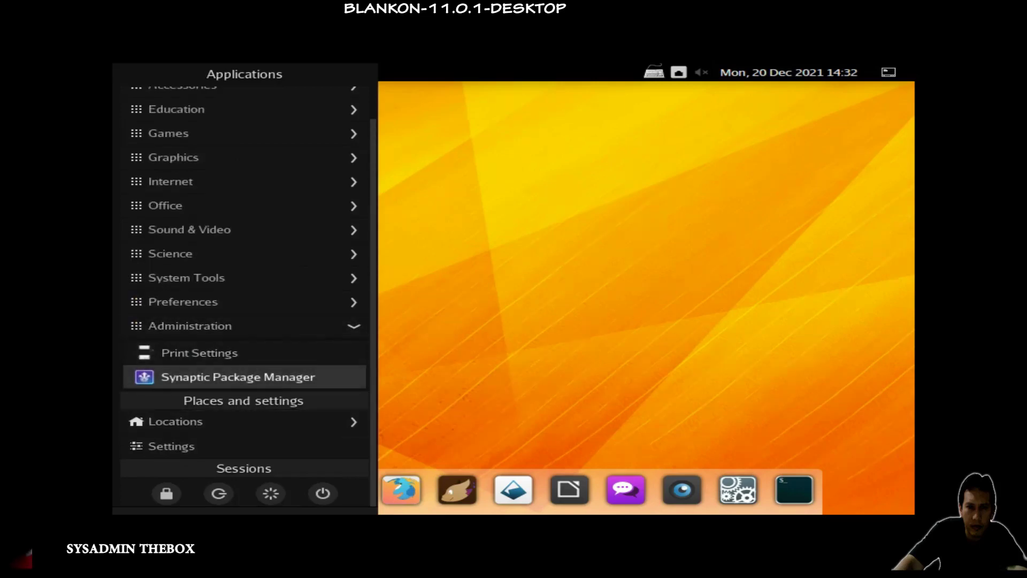
key(Return)
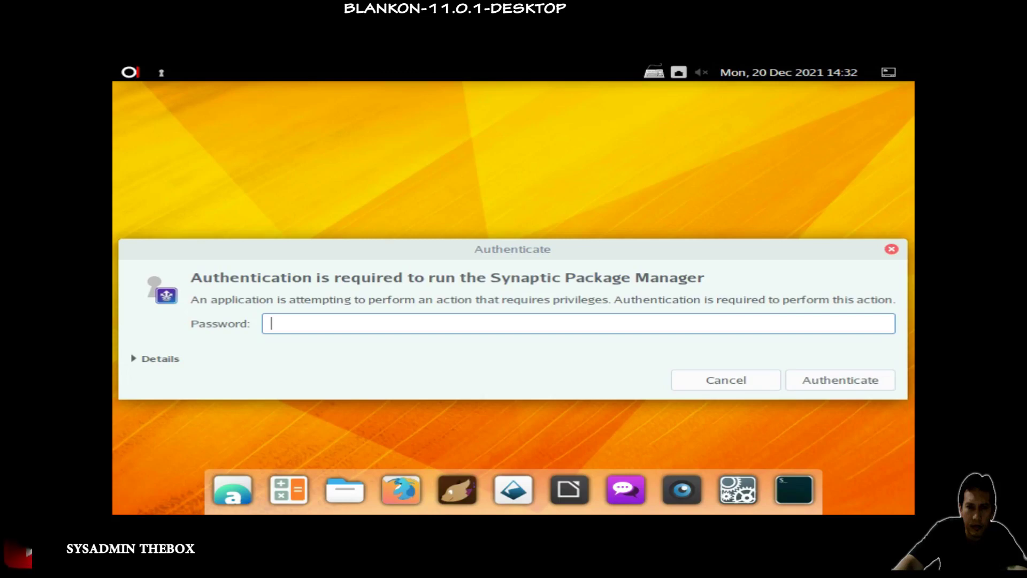
Step: Authenticate with the account password to run Synaptic Package Manager and dismiss the Quick Introduction
text(******)
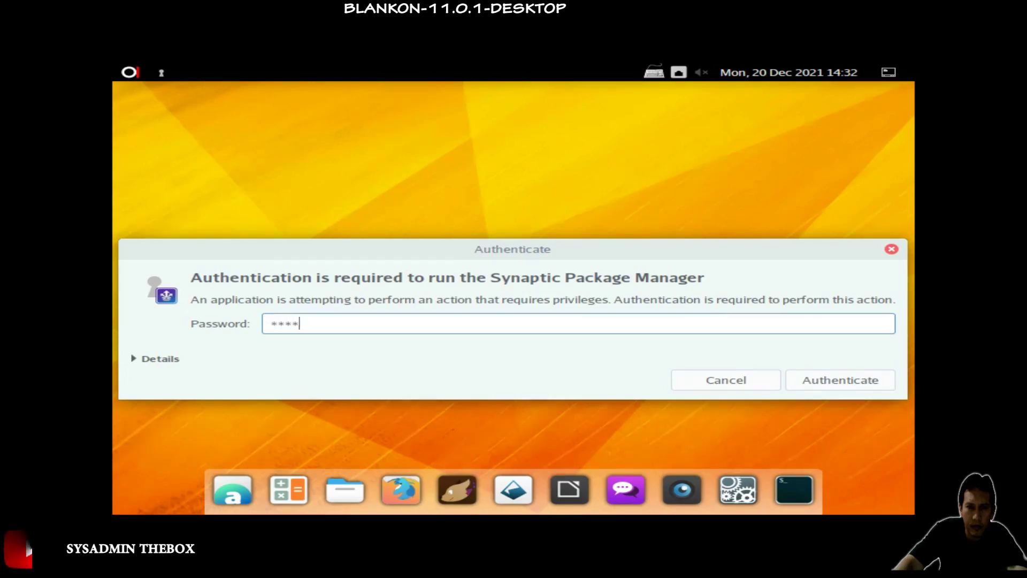
text(****)
key(Return)
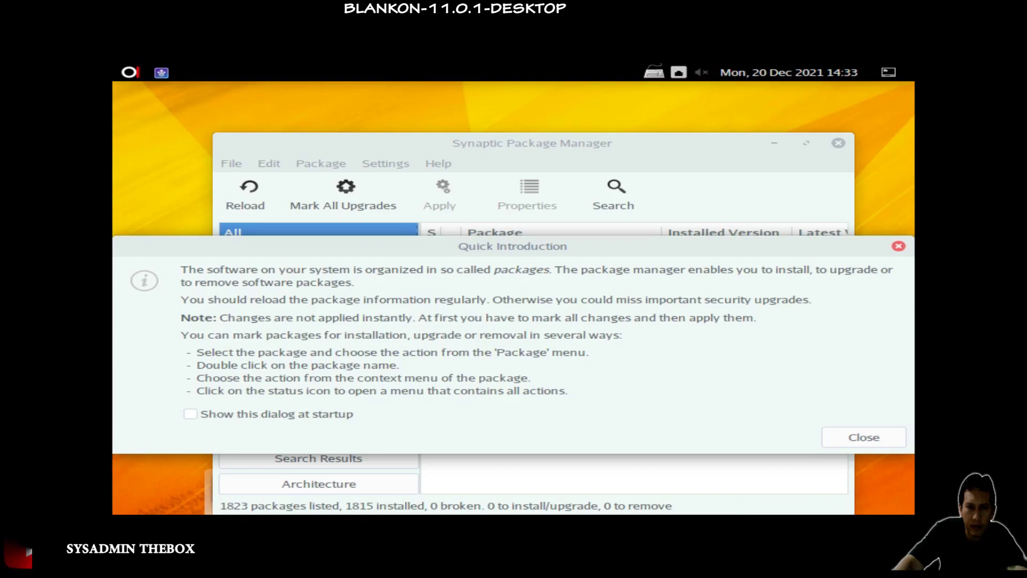
key(Return)
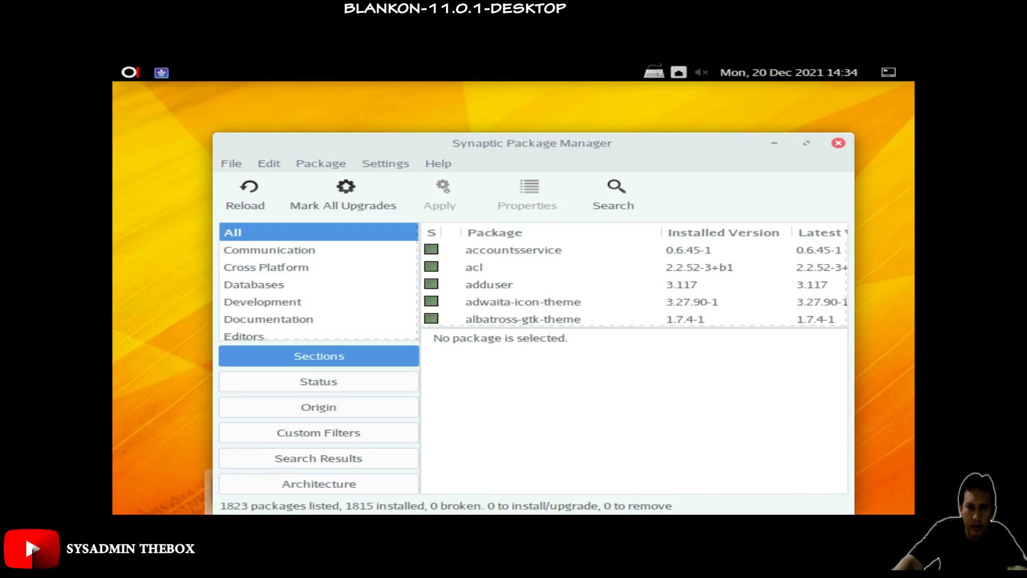
Step: Show the packages of the Databases section and look through the list
click(318, 284)
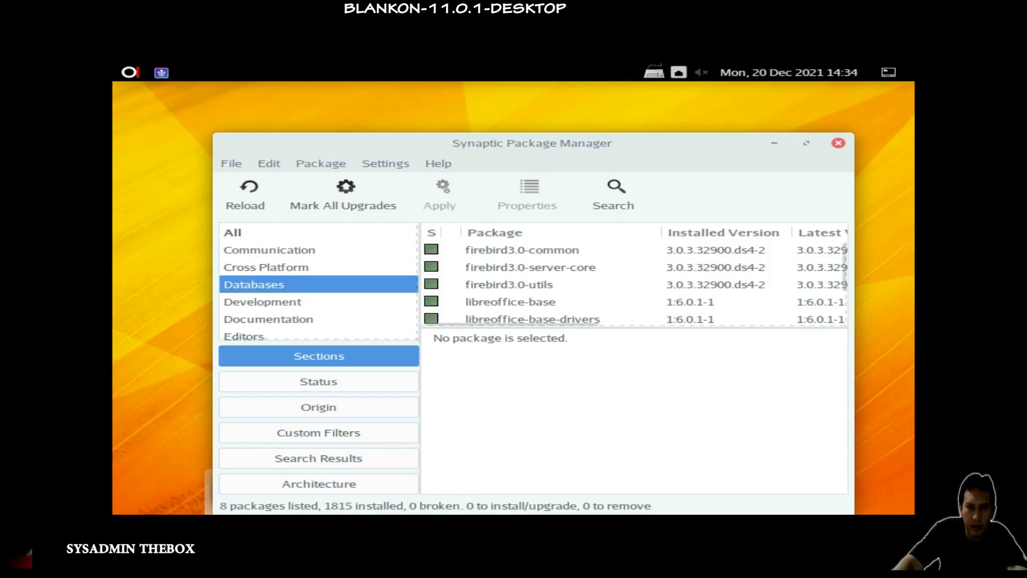
scroll(631, 284, down, 2)
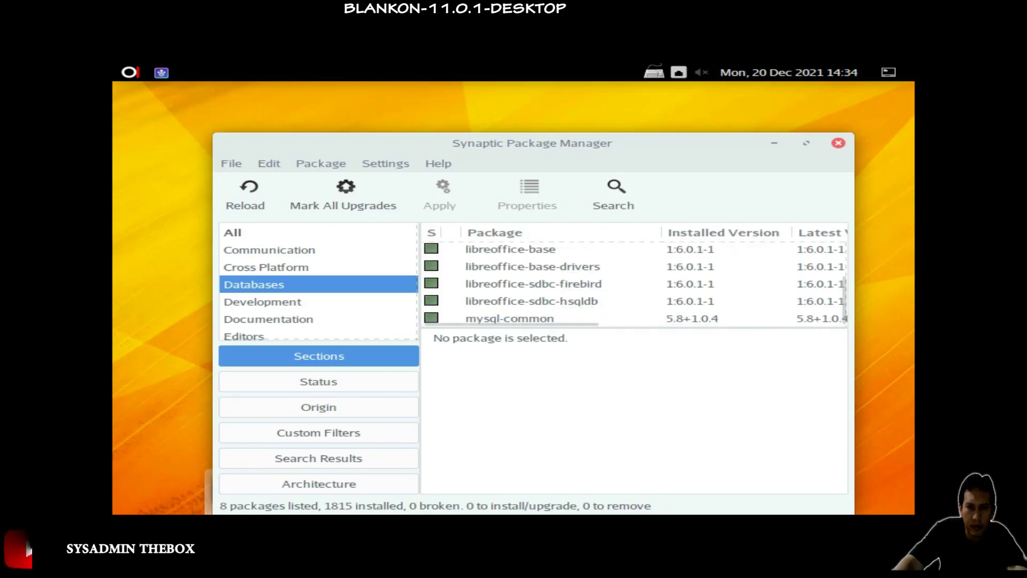
scroll(631, 283, up, 2)
scroll(631, 284, down, 2)
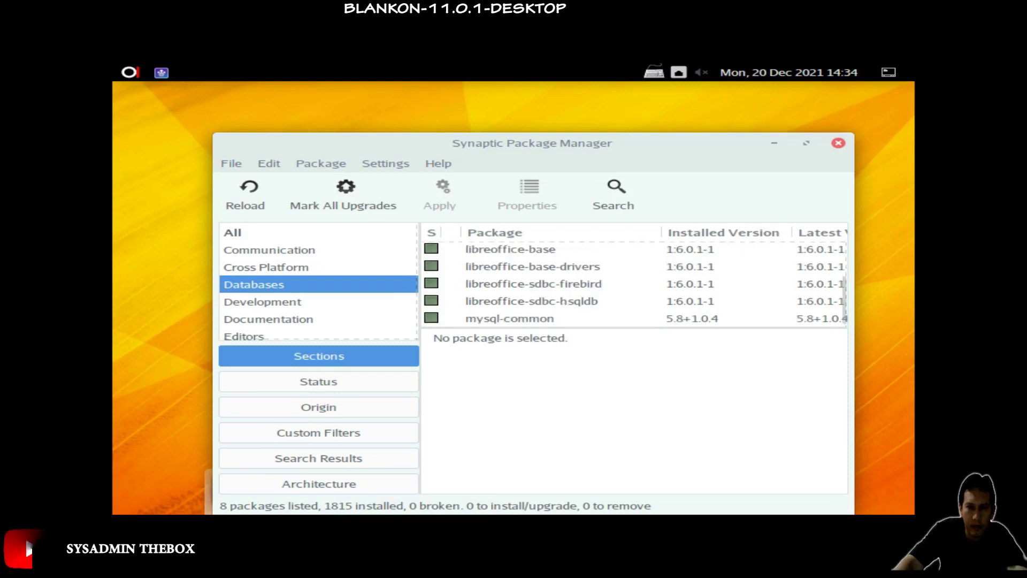
scroll(631, 283, up, 2)
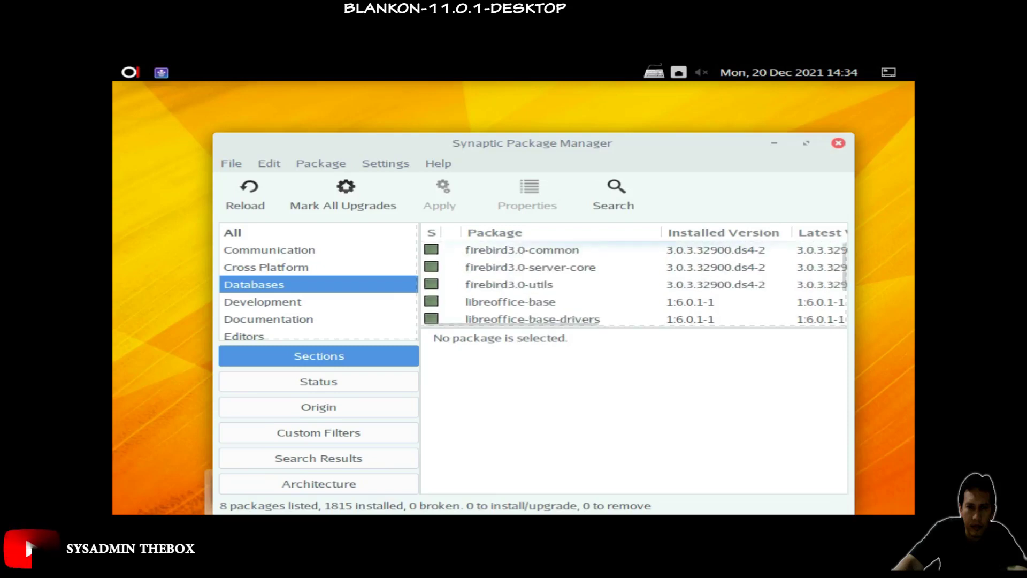
scroll(631, 284, down, 1)
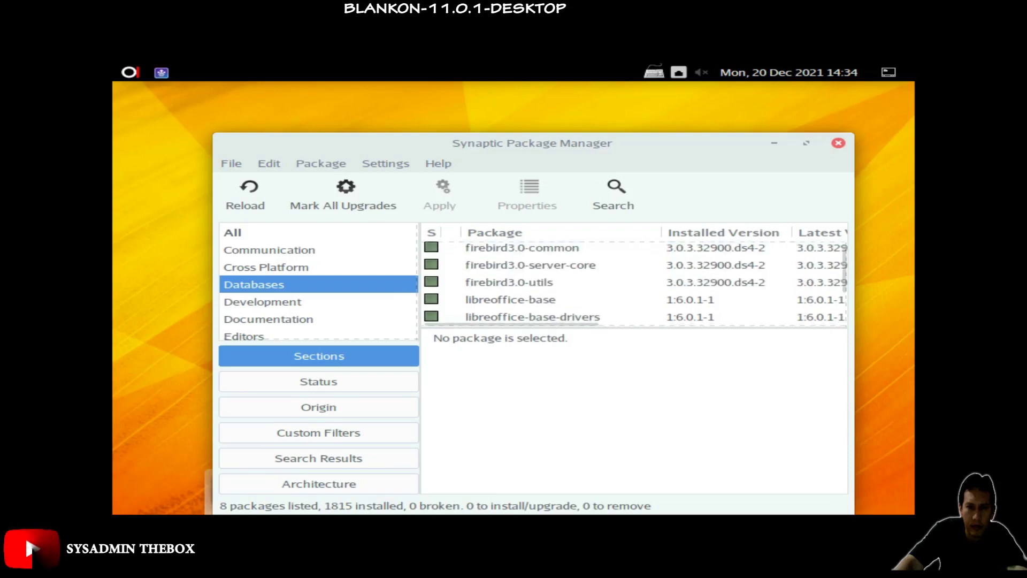
Step: Browse the package sections and show the packages of the Networking section
scroll(318, 281, down, 2)
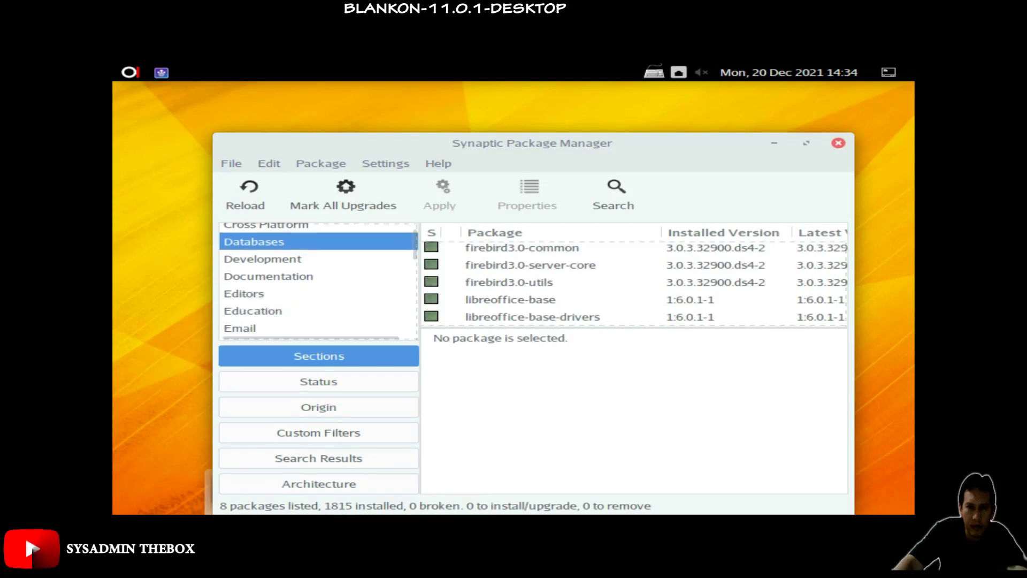
scroll(319, 281, down, 5)
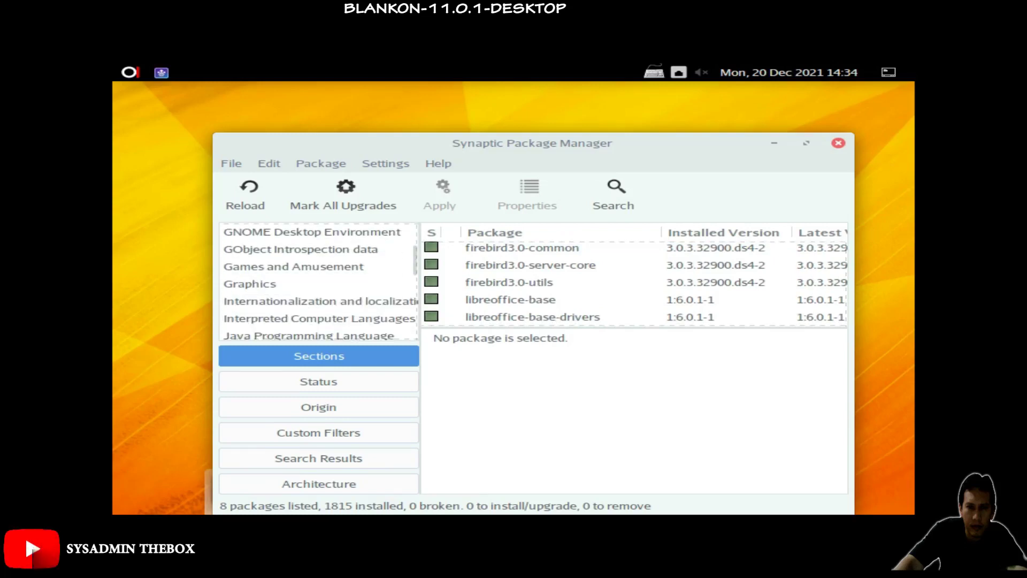
scroll(319, 281, down, 2)
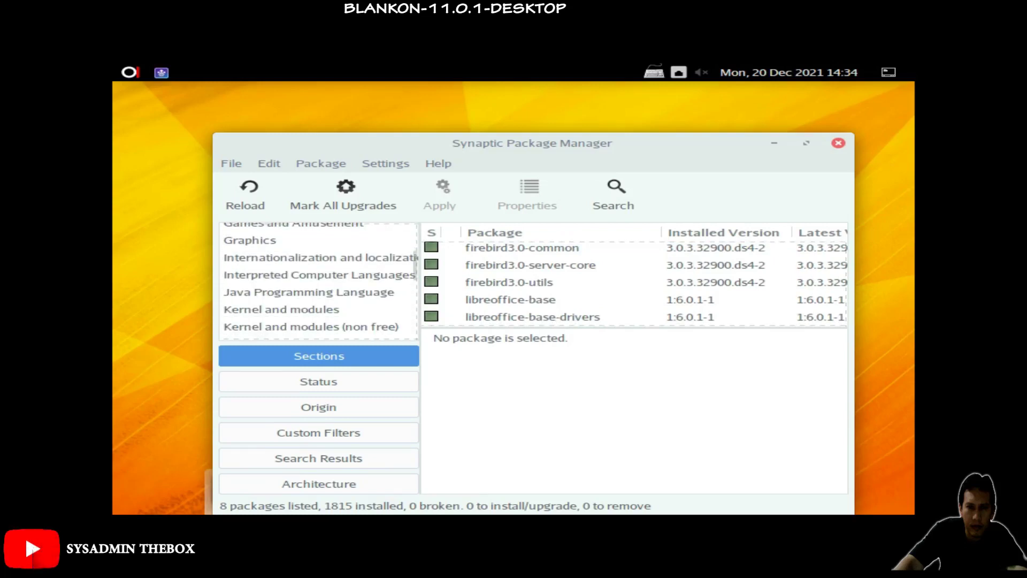
scroll(318, 281, down, 4)
scroll(318, 281, down, 4)
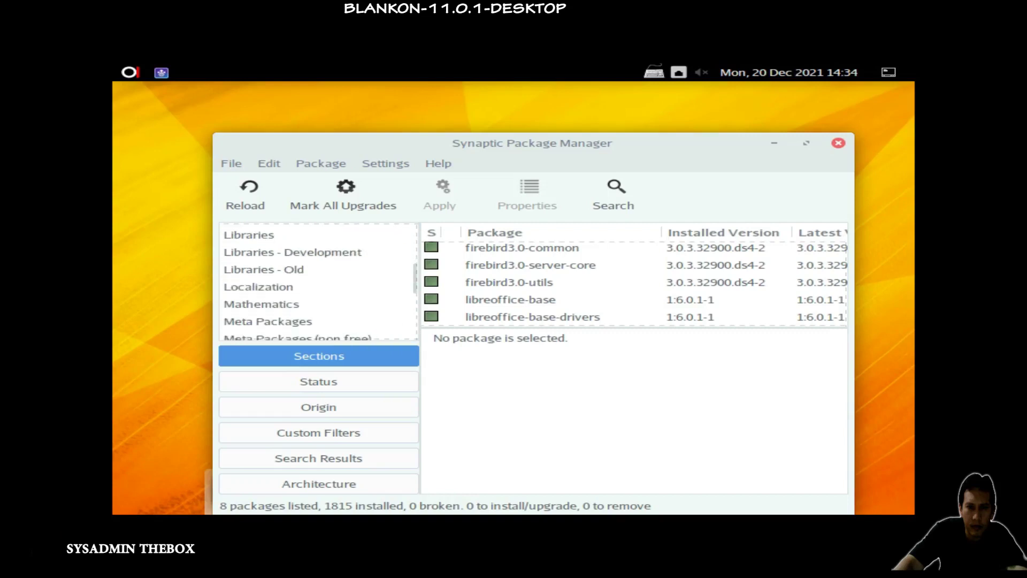
scroll(318, 280, down, 2)
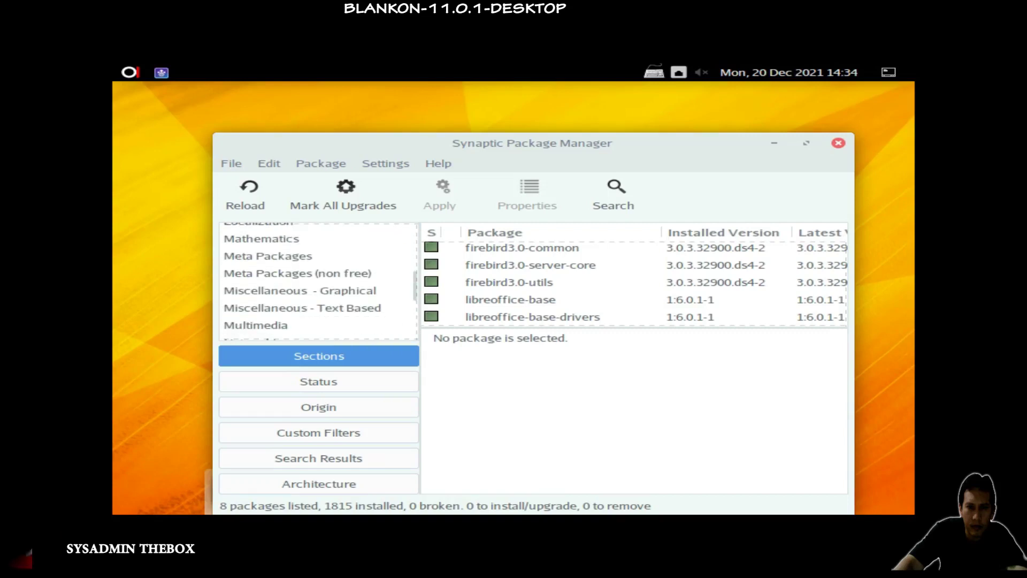
scroll(319, 281, up, 3)
scroll(318, 281, down, 7)
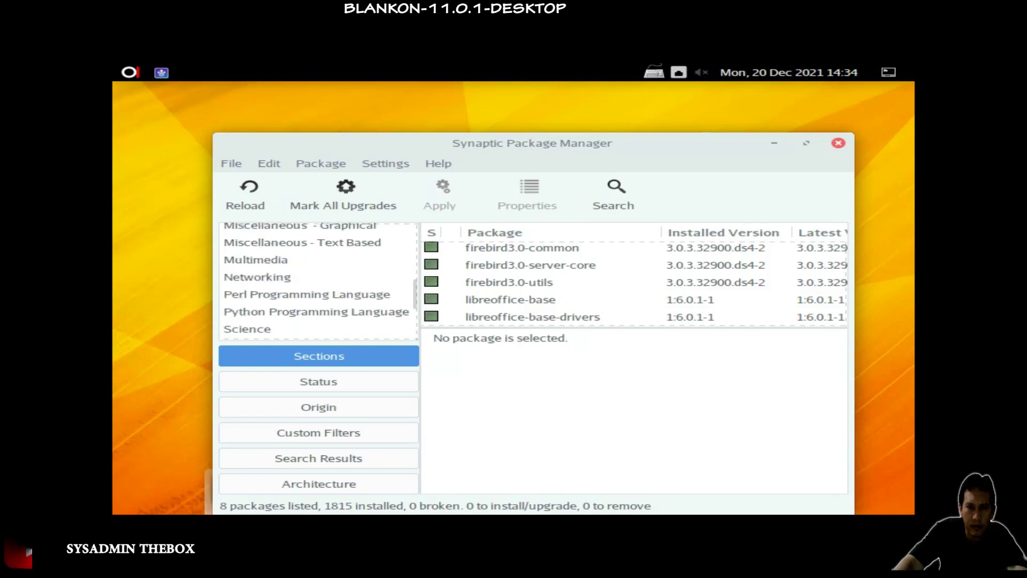
click(257, 276)
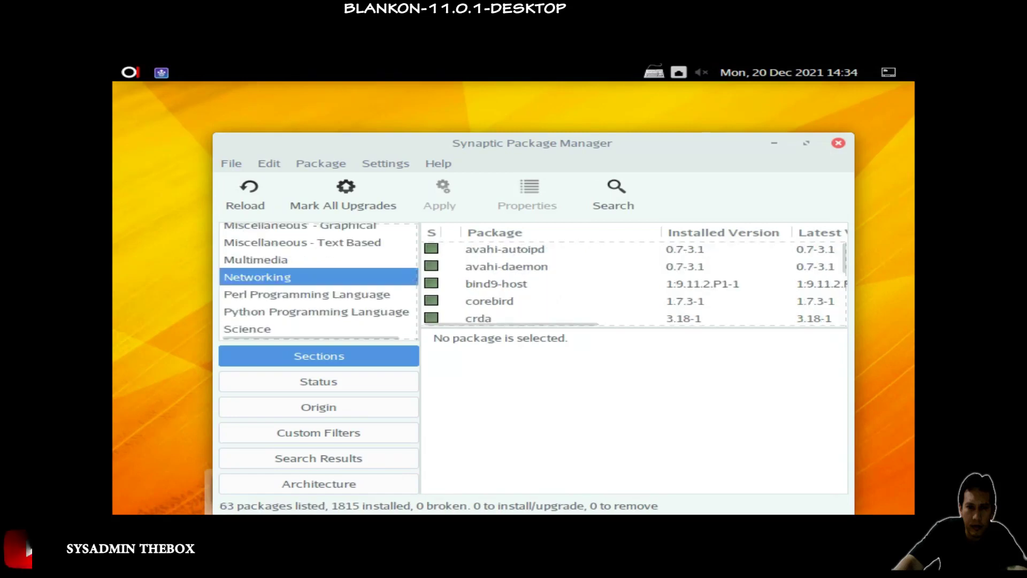
Step: Look through the Networking packages and view the description of geoip-database
scroll(634, 284, down, 5)
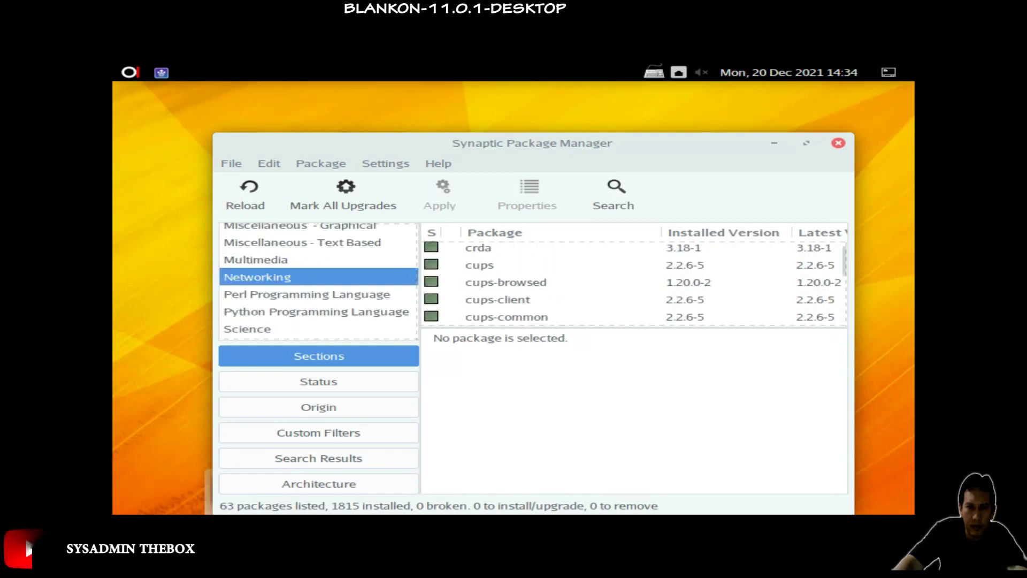
scroll(634, 283, down, 7)
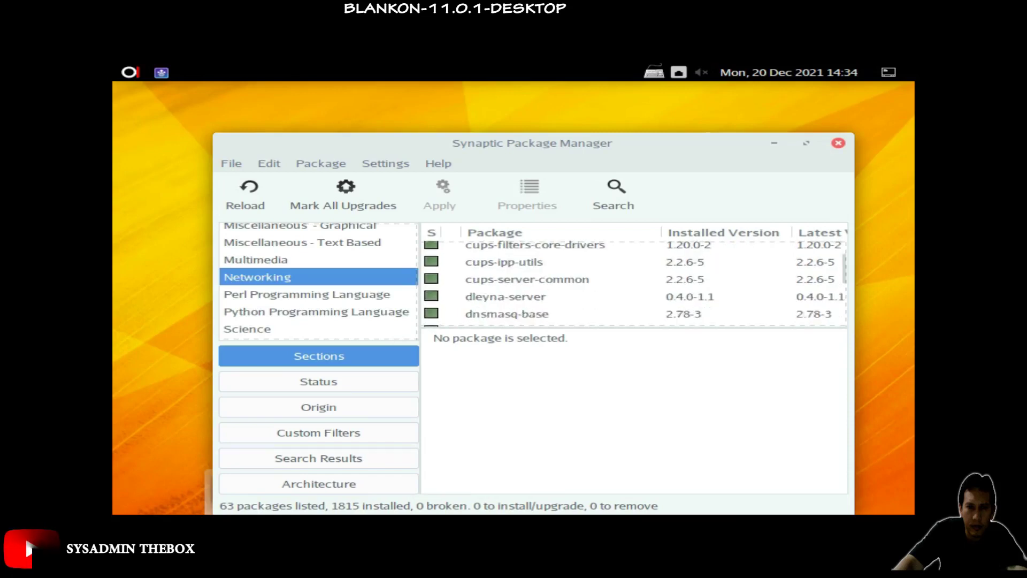
scroll(633, 282, down, 1)
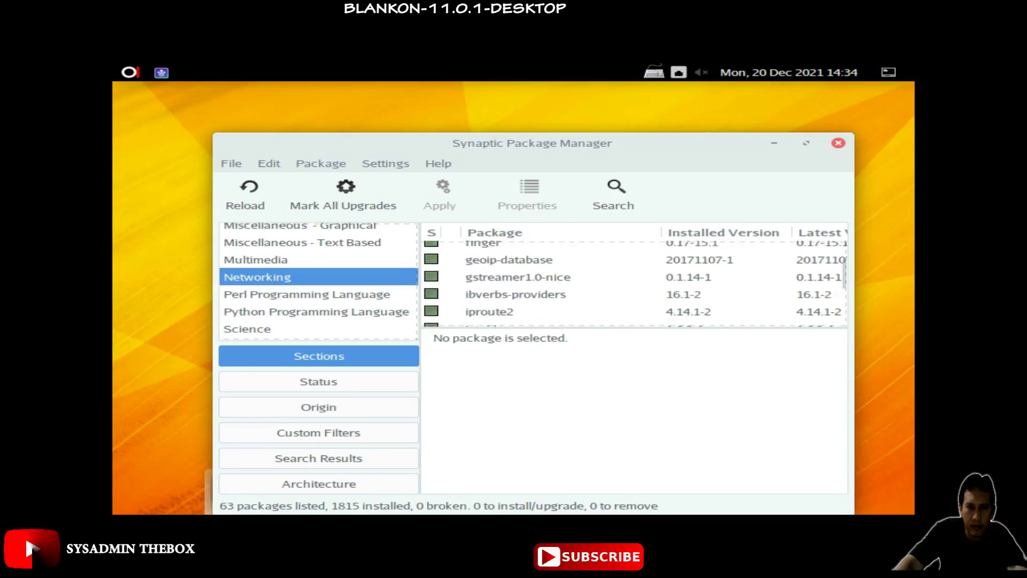
scroll(634, 282, down, 3)
scroll(634, 282, up, 3)
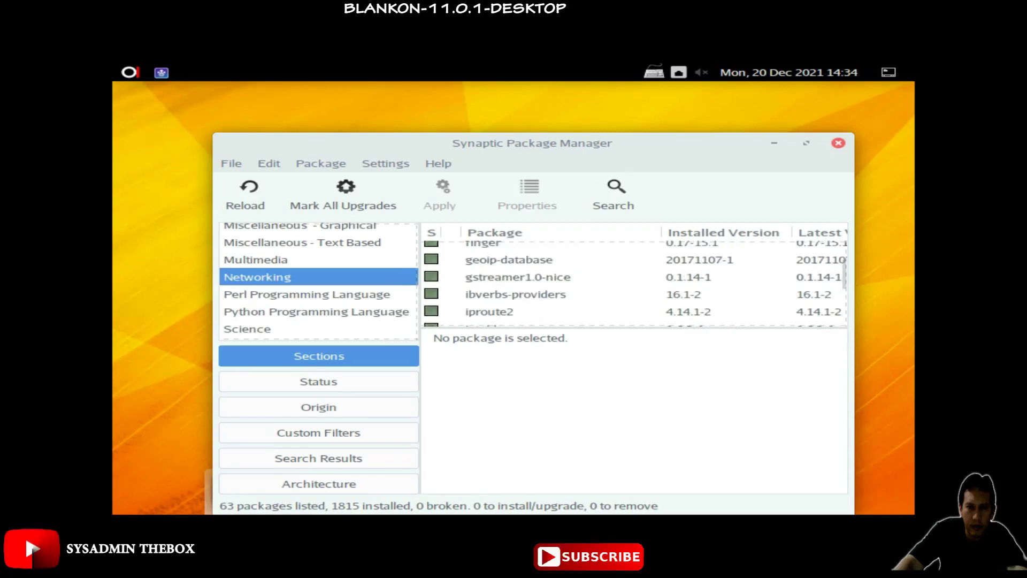
scroll(634, 282, down, 3)
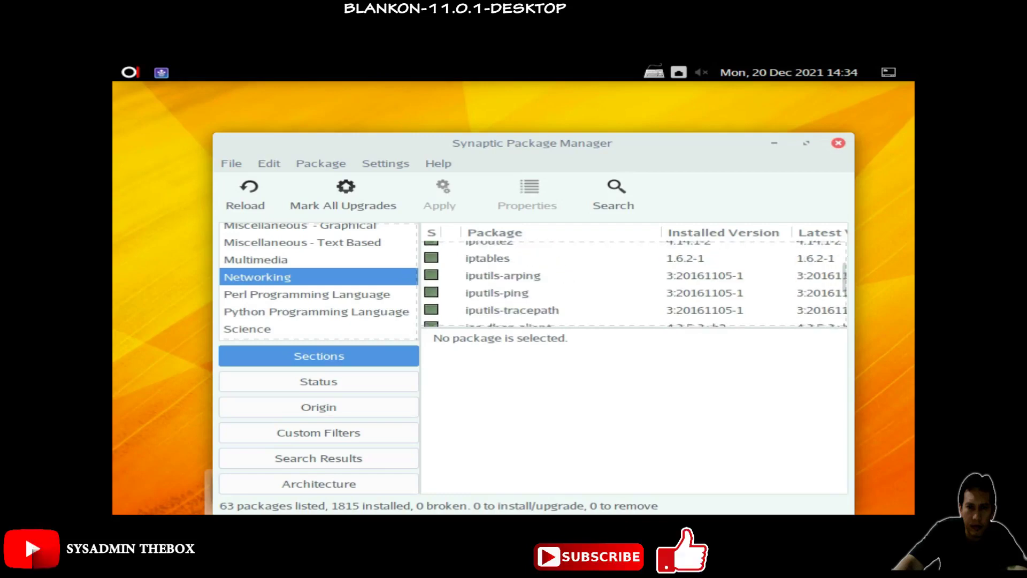
scroll(634, 283, up, 2)
scroll(634, 283, up, 2)
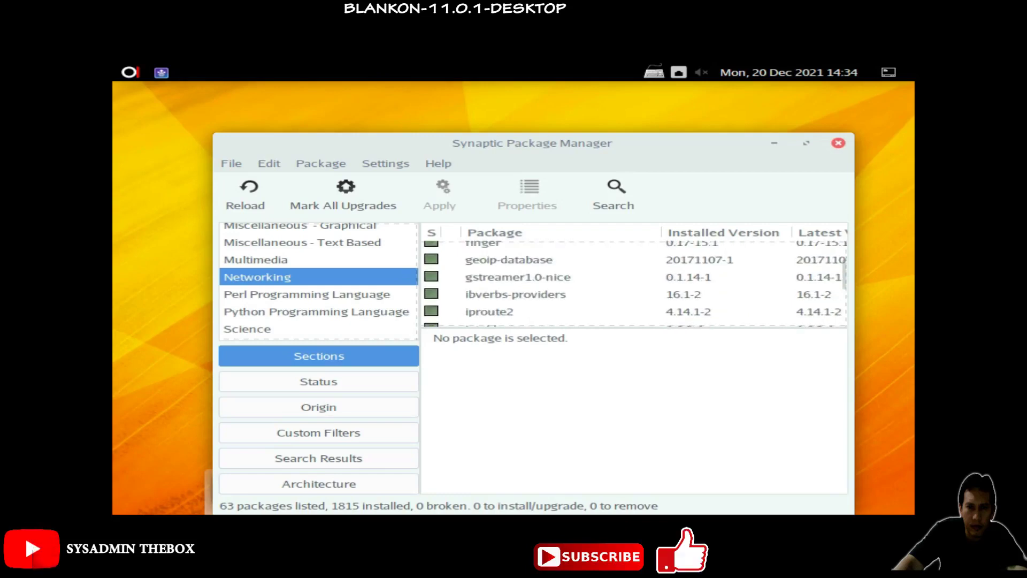
click(509, 259)
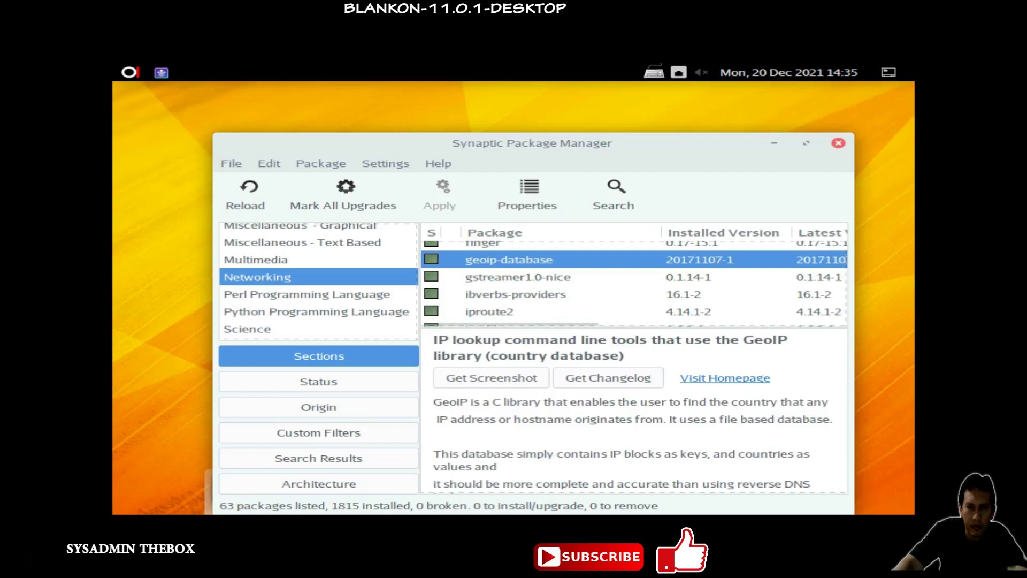
Step: Return to the Databases section and view the descriptions of firebird3.0-server-core, firebird3.0-common and firebird3.0-utils in turn
scroll(634, 283, down, 2)
scroll(319, 280, up, 3)
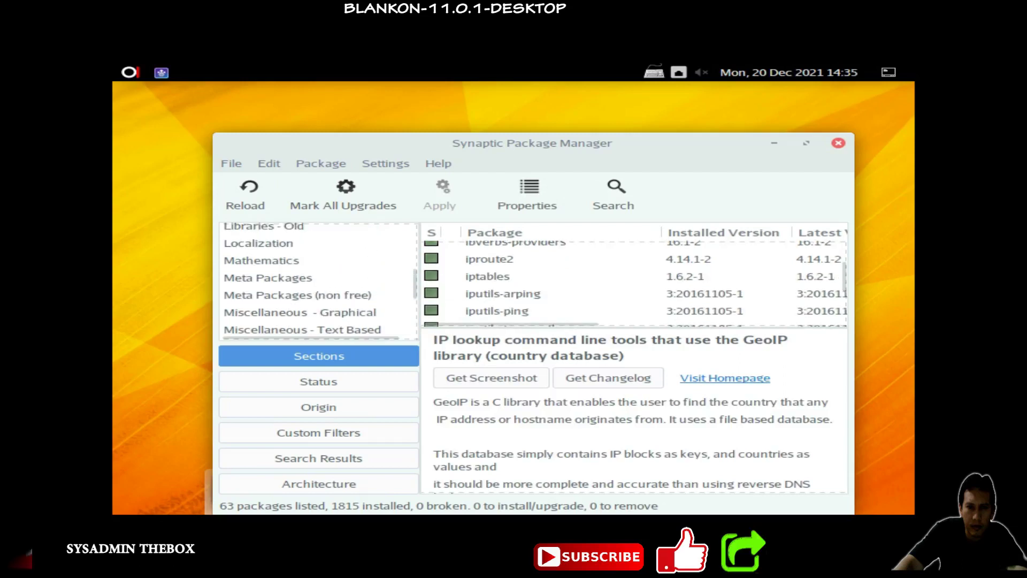
scroll(318, 280, up, 4)
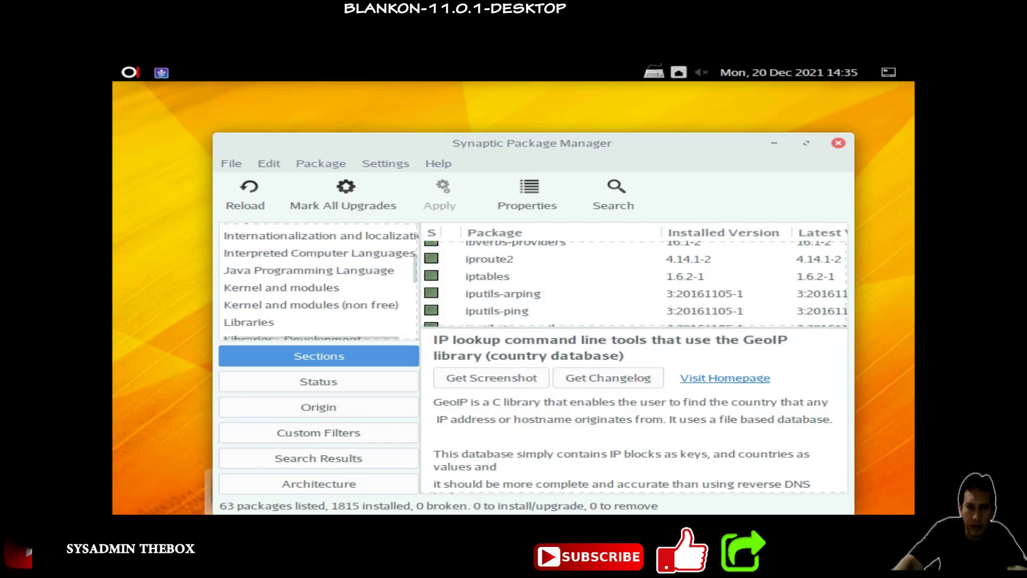
scroll(319, 280, up, 3)
scroll(319, 280, up, 3)
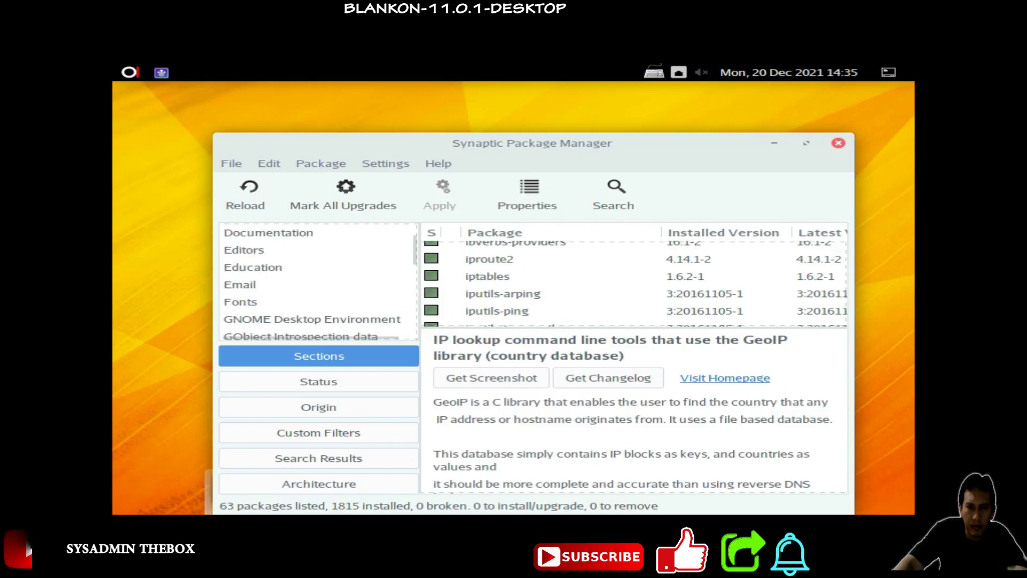
scroll(319, 280, up, 3)
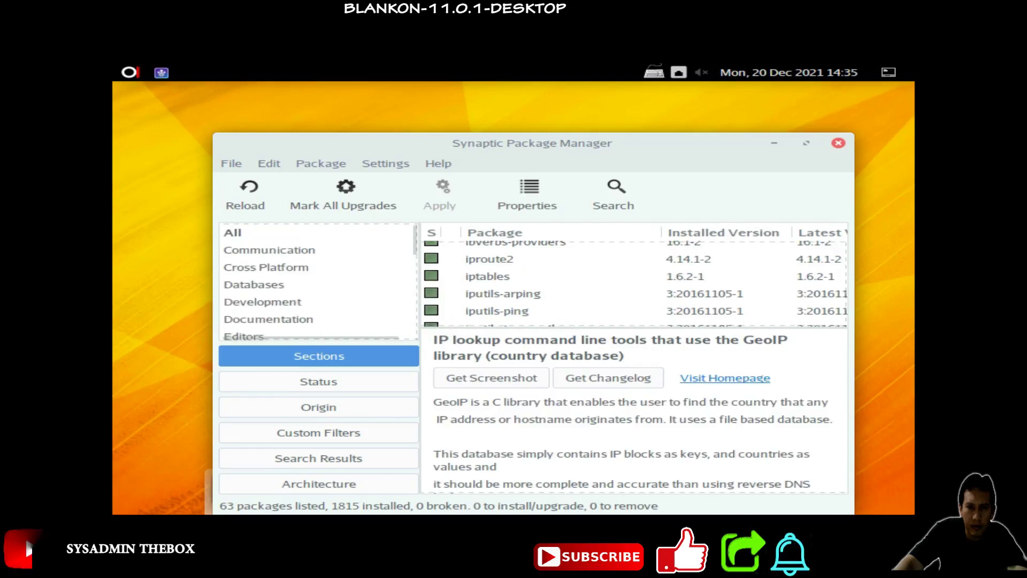
click(318, 284)
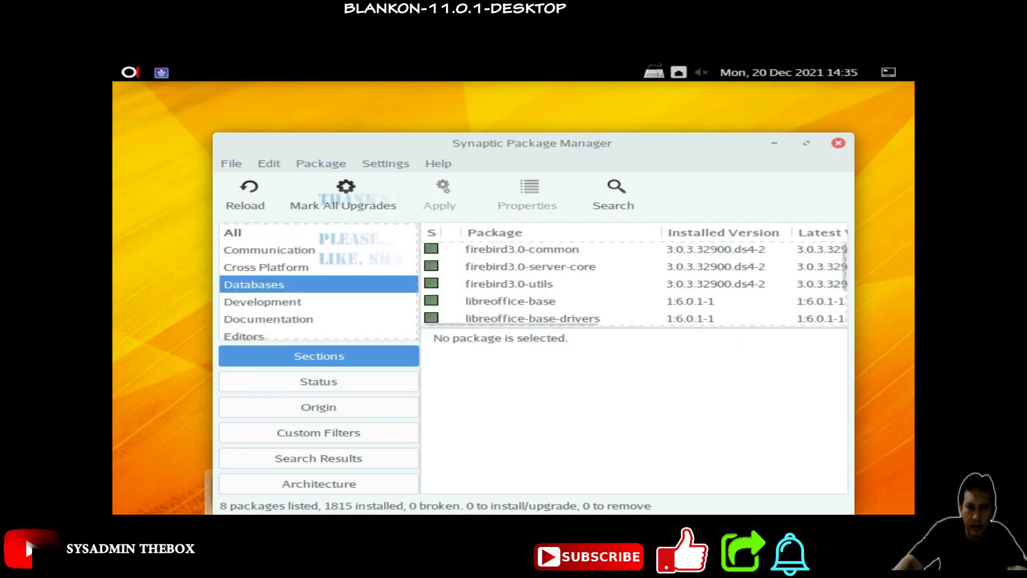
click(530, 267)
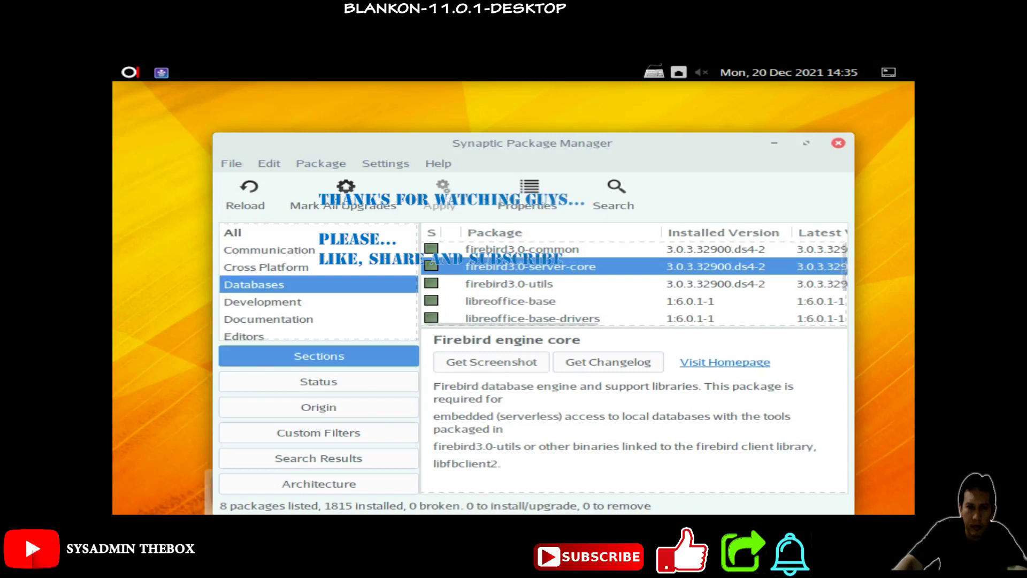
click(521, 249)
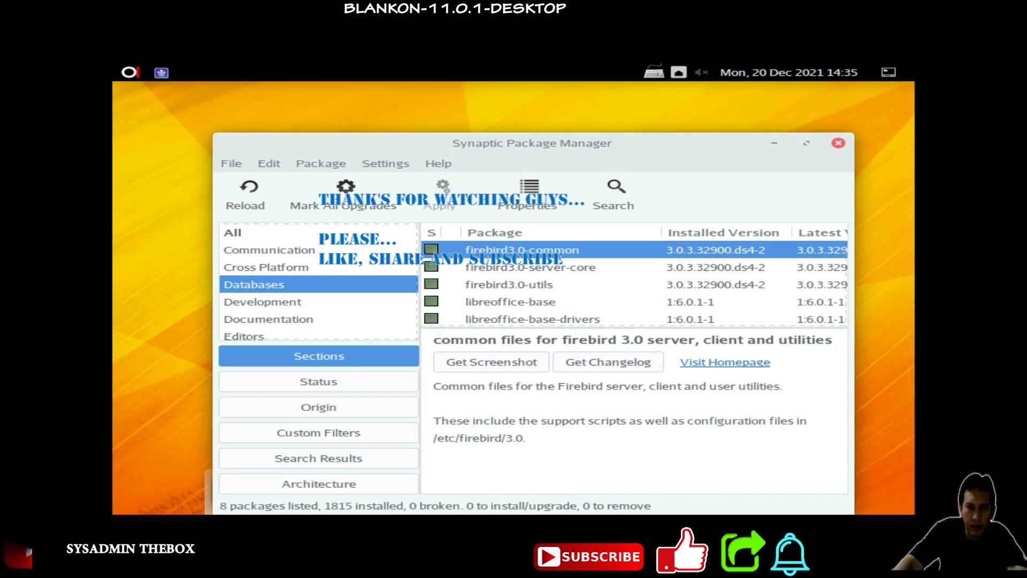
click(508, 284)
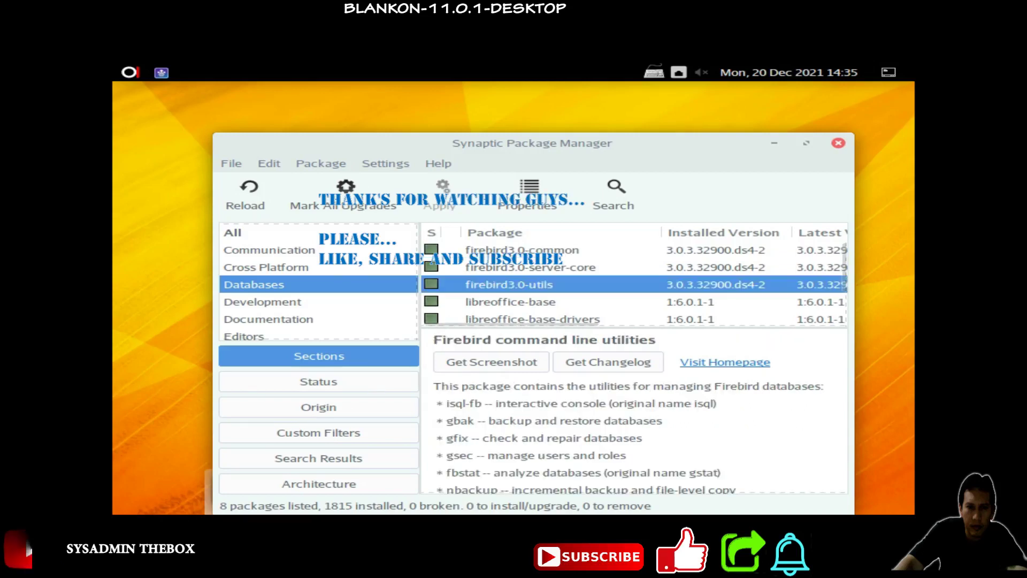